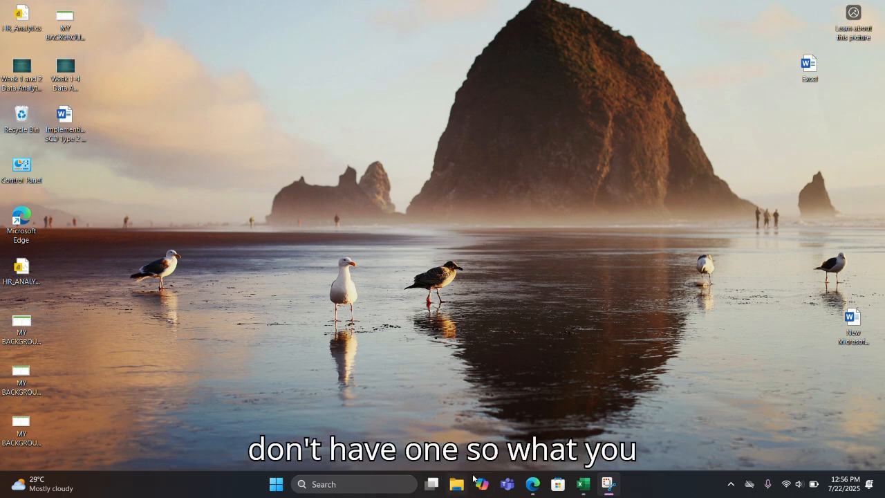
- Open the Microsoft Azure portal from the Bing results in Edge and sign in with the personal Microsoft account
{"action": "left_click", "coordinate": [540, 478]}
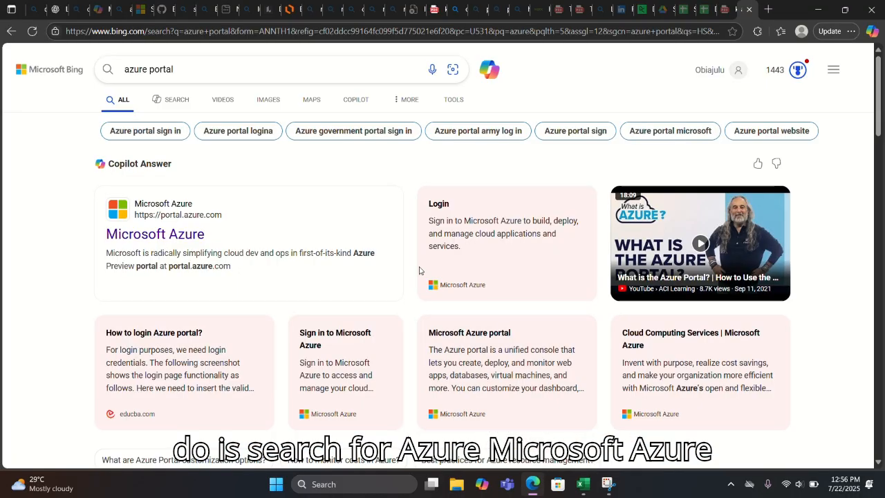
{"action": "left_click", "coordinate": [197, 236]}
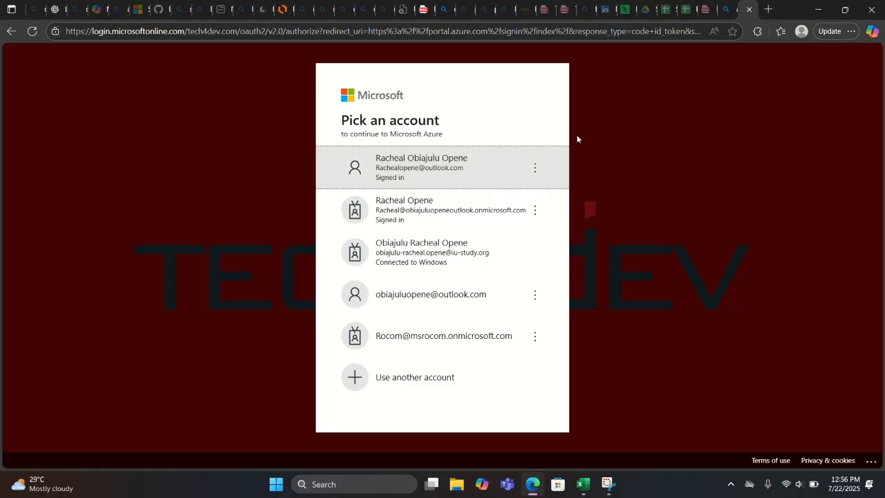
{"action": "left_click", "coordinate": [447, 162]}
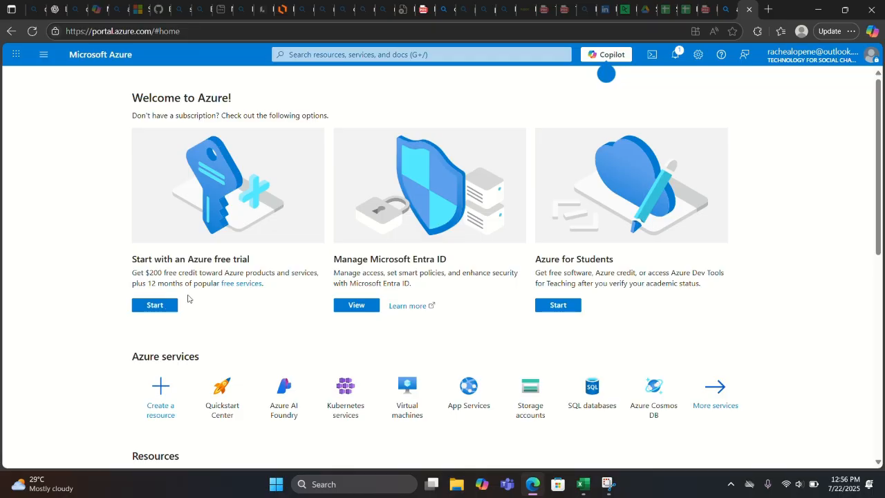
- Start the Azure free trial, accept the customer agreement and continue to card identity verification
{"action": "left_click", "coordinate": [160, 306]}
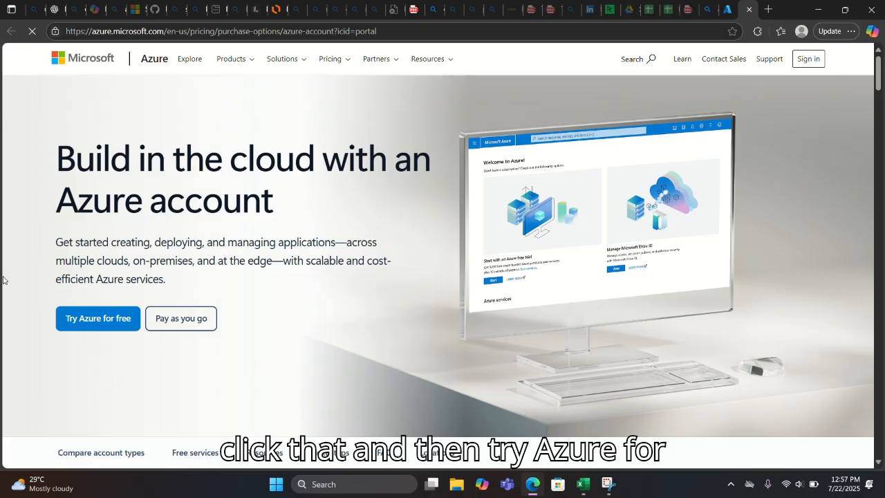
{"action": "left_click", "coordinate": [98, 318]}
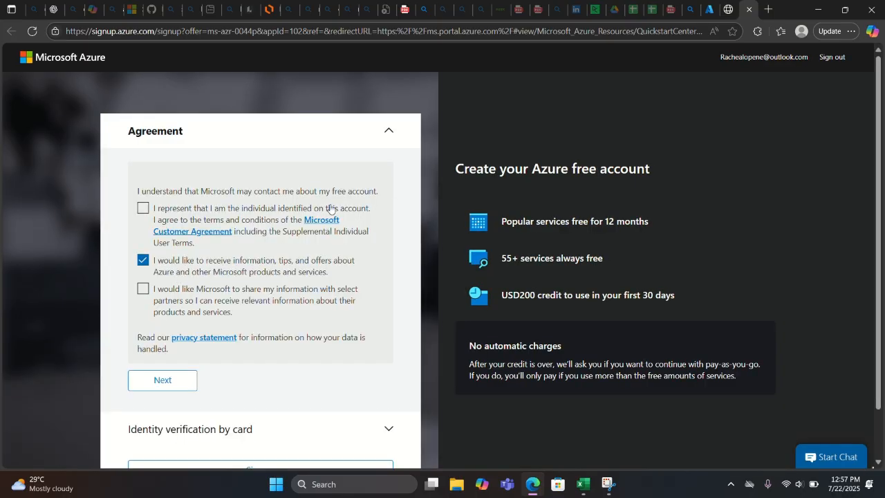
{"action": "scroll", "coordinate": [385, 200], "scroll_direction": "down", "scroll_amount": 1}
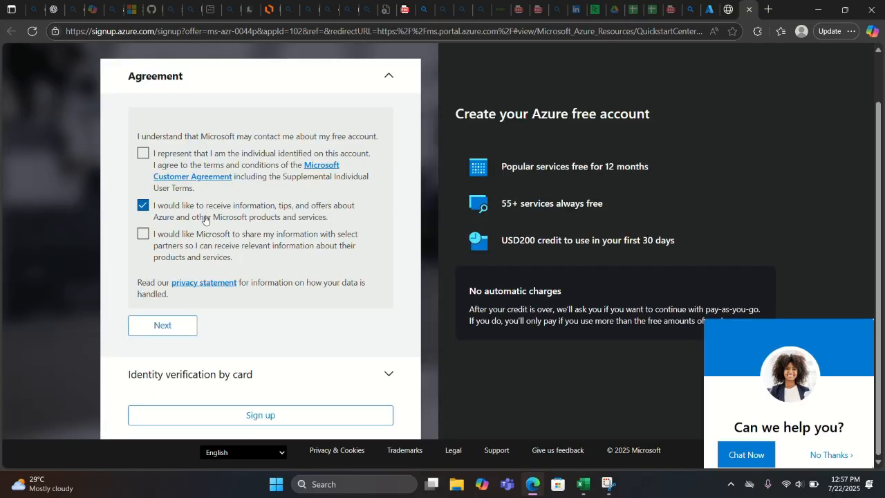
{"action": "left_click", "coordinate": [144, 153]}
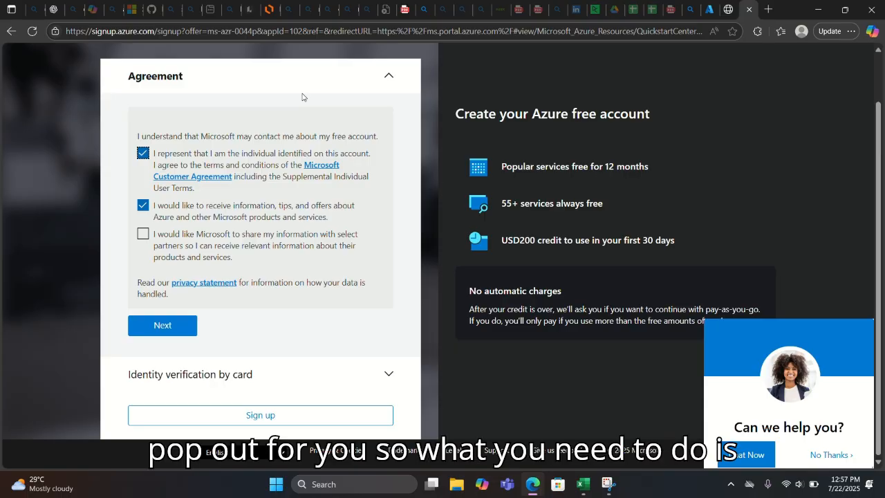
{"action": "left_click", "coordinate": [162, 325]}
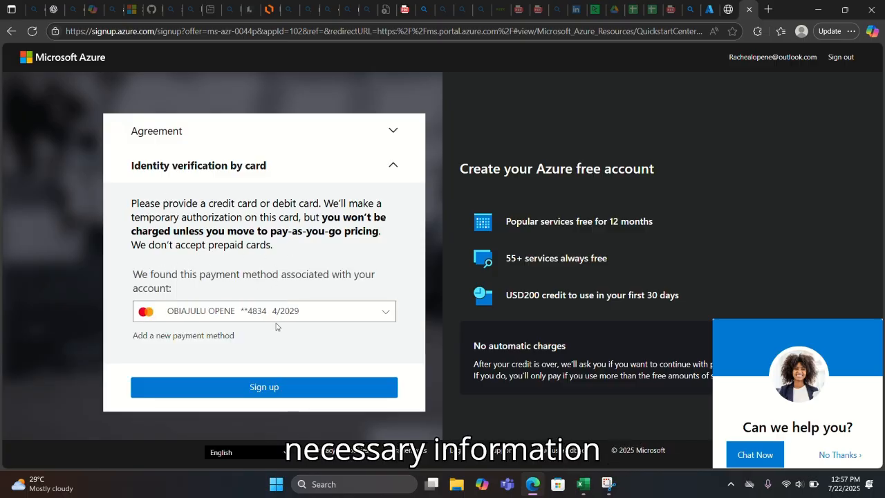
- Choose to add a new payment method and review the card details form without submitting it
{"action": "left_click", "coordinate": [273, 312]}
{"action": "left_click", "coordinate": [273, 312]}
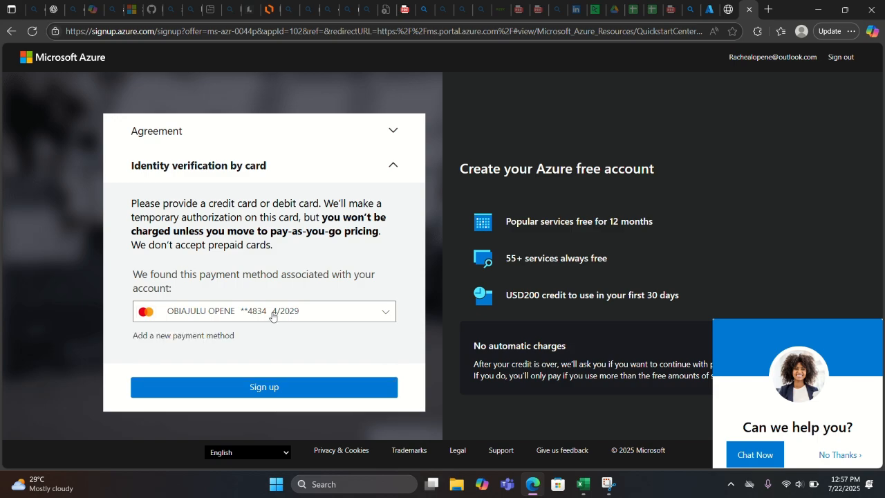
{"action": "left_click", "coordinate": [190, 331]}
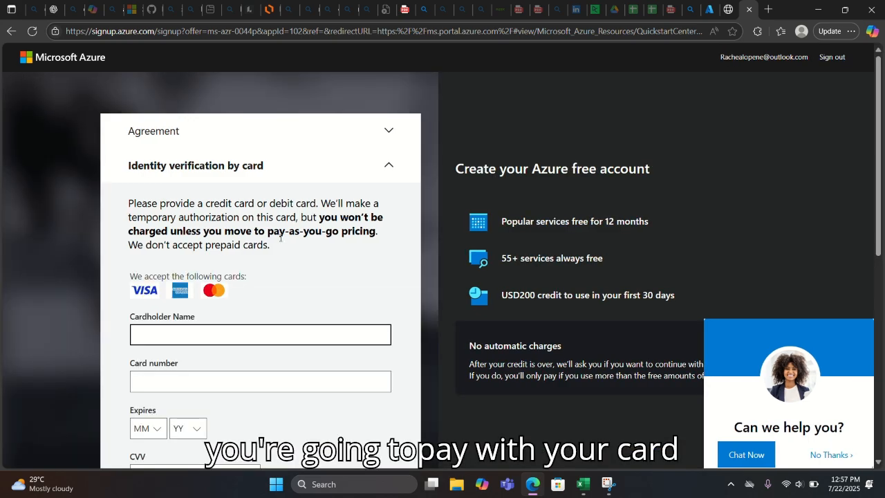
{"action": "scroll", "coordinate": [274, 243], "scroll_direction": "down", "scroll_amount": 3}
{"action": "scroll", "coordinate": [273, 243], "scroll_direction": "down", "scroll_amount": 2}
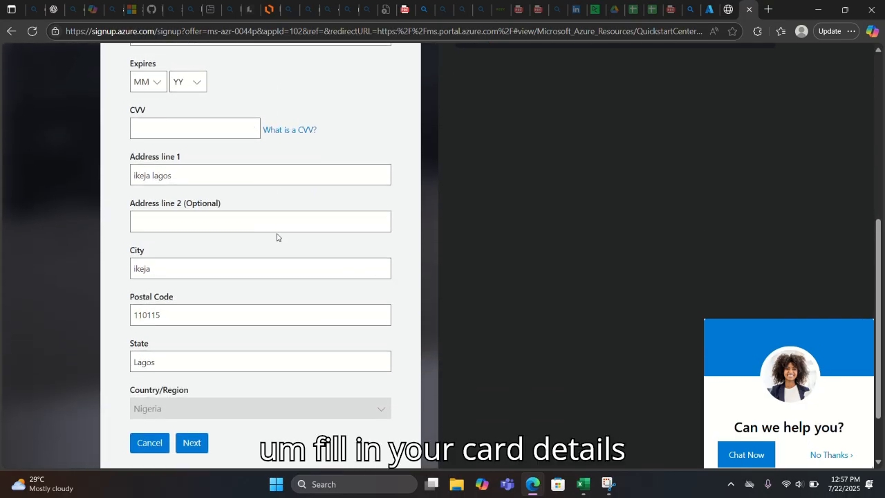
{"action": "scroll", "coordinate": [275, 239], "scroll_direction": "down", "scroll_amount": 1}
{"action": "scroll", "coordinate": [276, 235], "scroll_direction": "up", "scroll_amount": 4}
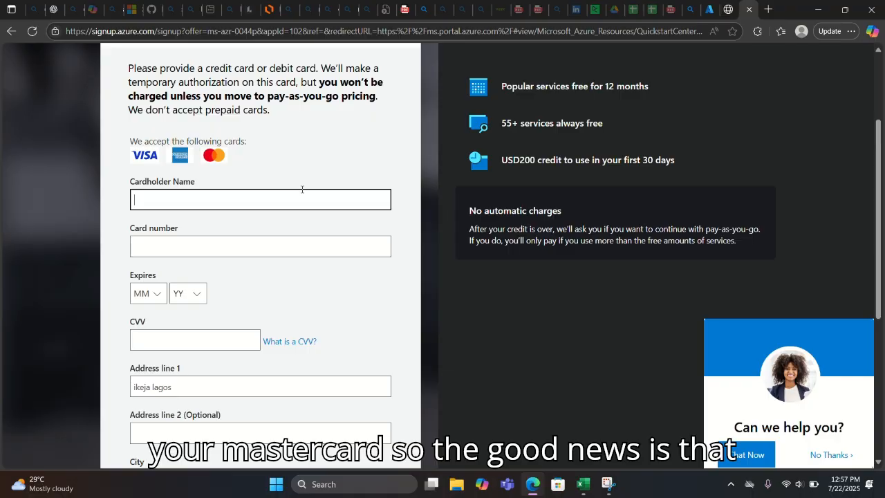
{"action": "scroll", "coordinate": [302, 189], "scroll_direction": "up", "scroll_amount": 2}
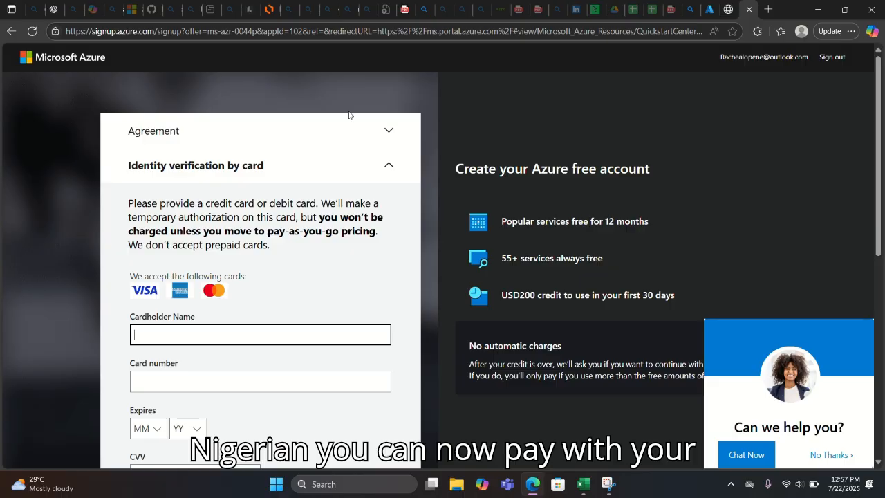
{"action": "scroll", "coordinate": [304, 123], "scroll_direction": "down", "scroll_amount": 2}
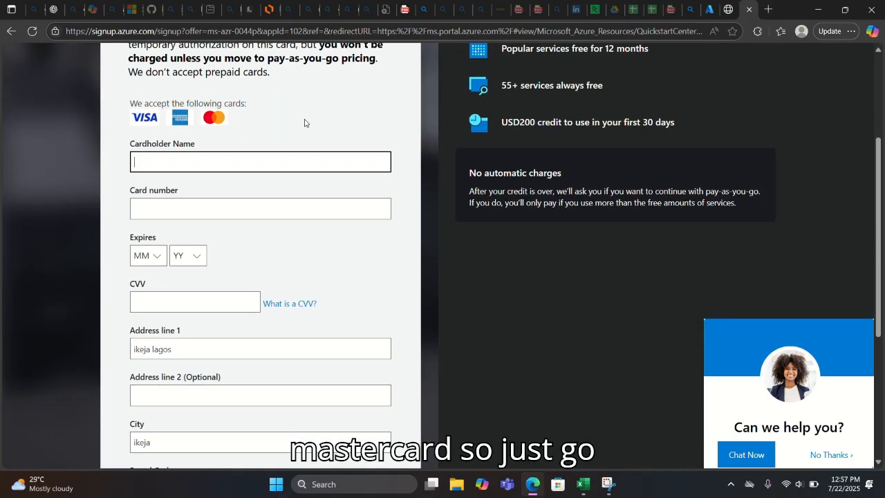
{"action": "scroll", "coordinate": [306, 123], "scroll_direction": "down", "scroll_amount": 3}
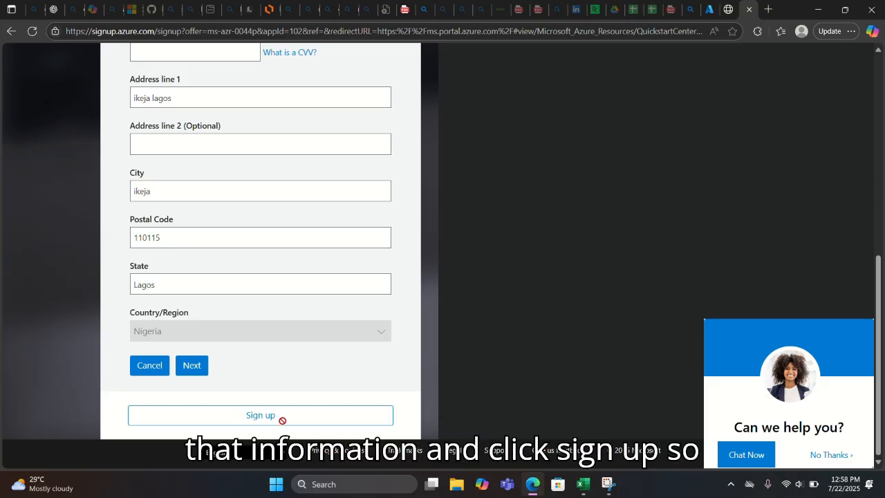
{"action": "scroll", "coordinate": [281, 278], "scroll_direction": "up", "scroll_amount": 5}
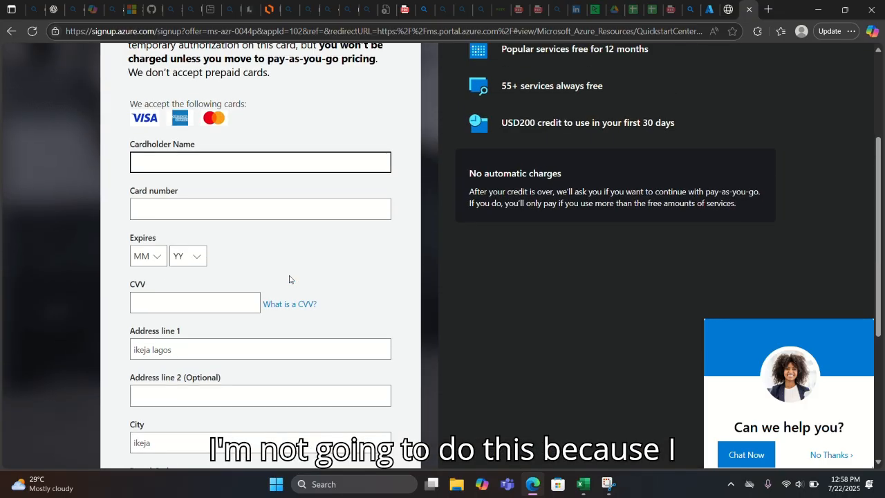
{"action": "scroll", "coordinate": [301, 272], "scroll_direction": "up", "scroll_amount": 1}
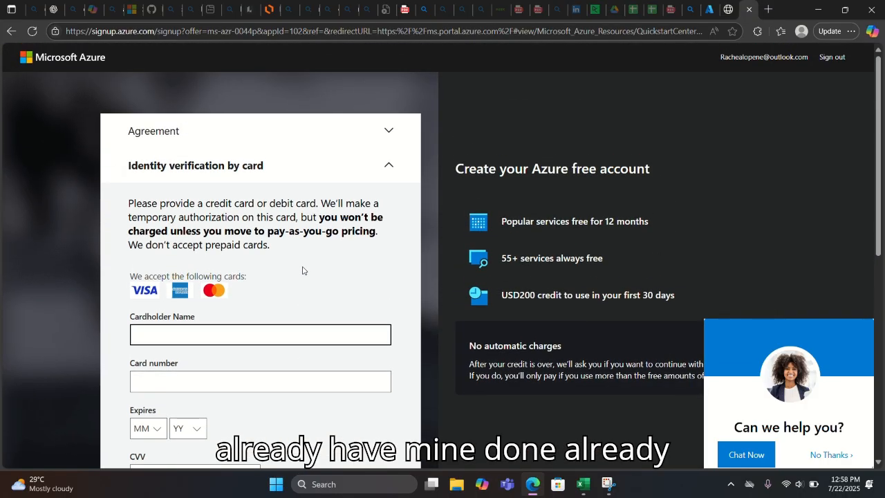
{"action": "scroll", "coordinate": [304, 270], "scroll_direction": "down", "scroll_amount": 7}
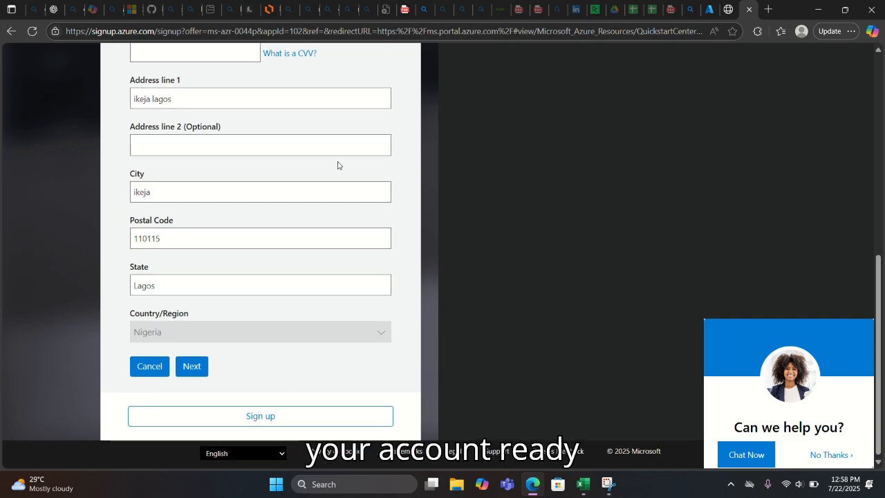
{"action": "scroll", "coordinate": [338, 165], "scroll_direction": "up", "scroll_amount": 6}
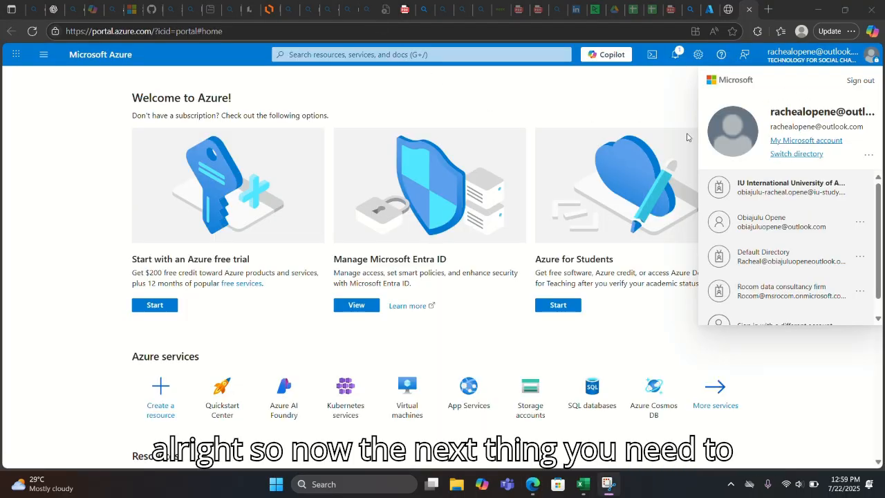
- Switch to the other account with the Azure free subscription and dismiss the Confirm your email address dialog
{"action": "left_click", "coordinate": [787, 230]}
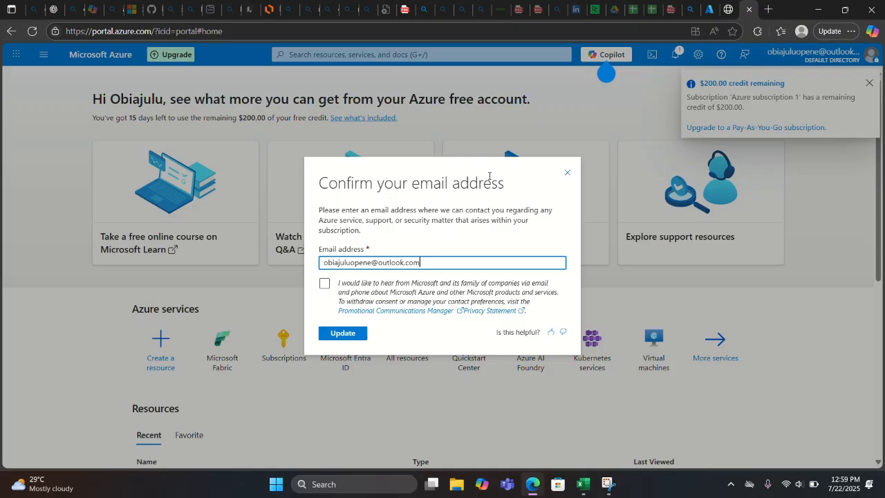
{"action": "left_click", "coordinate": [569, 172]}
{"action": "scroll", "coordinate": [573, 138], "scroll_direction": "down", "scroll_amount": 5}
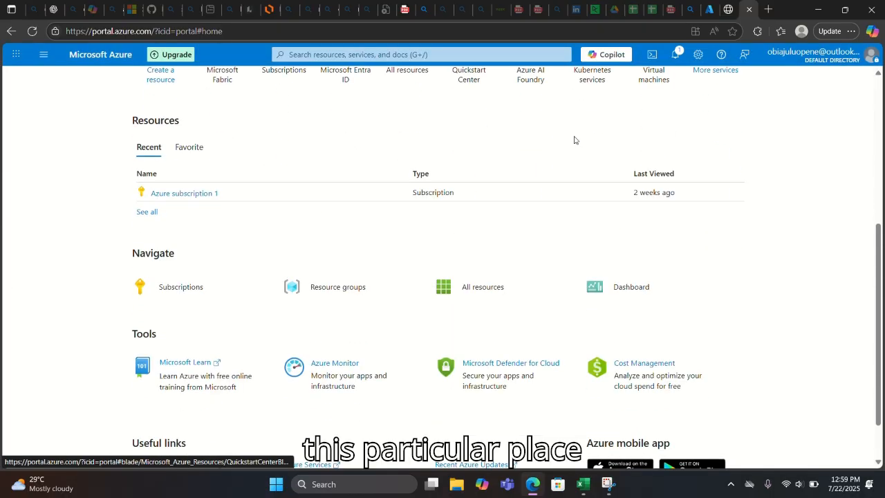
{"action": "scroll", "coordinate": [574, 140], "scroll_direction": "up", "scroll_amount": 5}
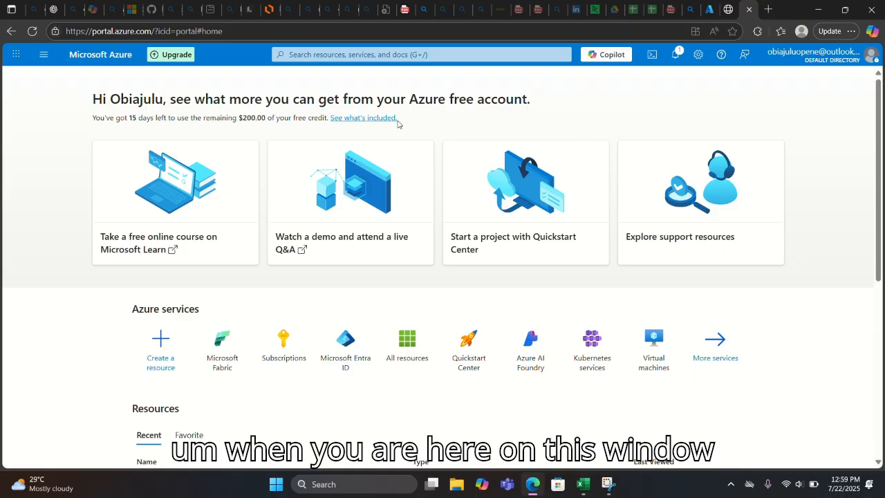
- Open and close the Microsoft Cloud apps launcher, then review the portal page
{"action": "left_click", "coordinate": [15, 56]}
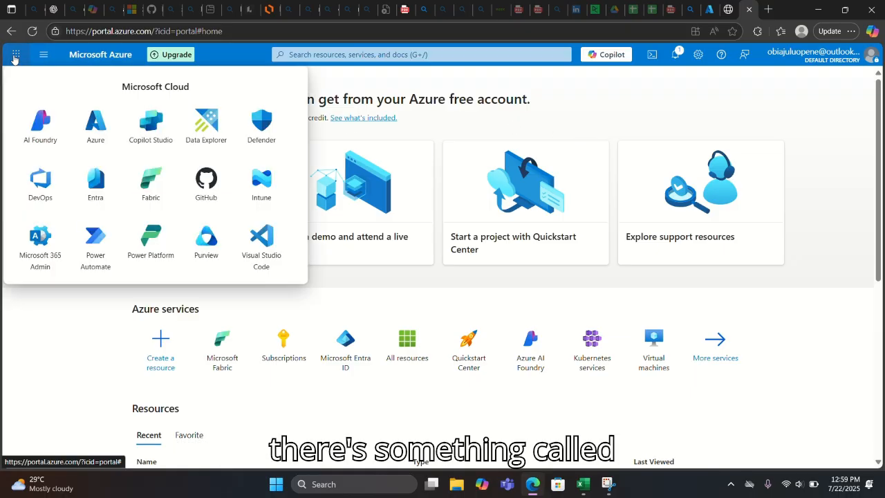
{"action": "left_click", "coordinate": [599, 89]}
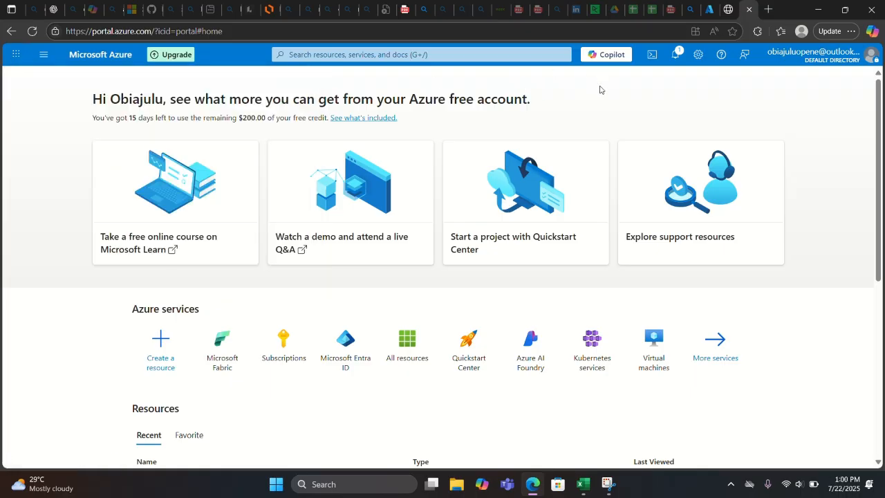
{"action": "scroll", "coordinate": [599, 90], "scroll_direction": "down", "scroll_amount": 2}
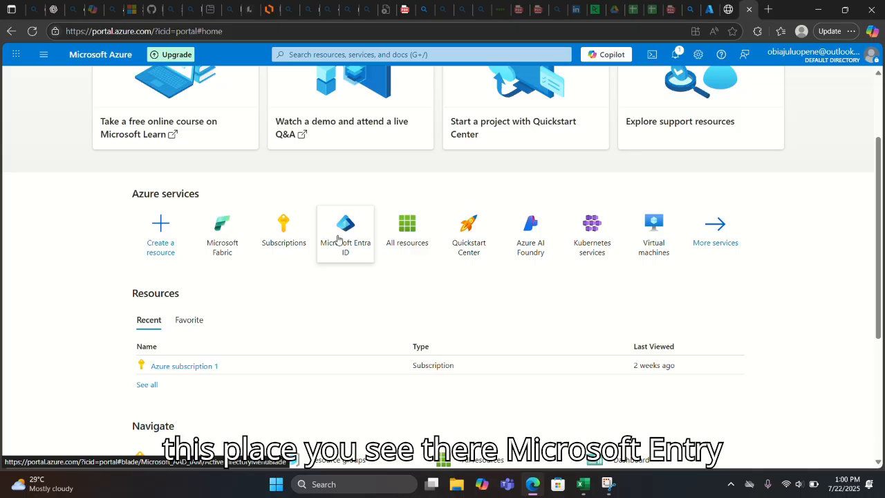
{"action": "scroll", "coordinate": [349, 221], "scroll_direction": "up", "scroll_amount": 2}
{"action": "scroll", "coordinate": [356, 208], "scroll_direction": "down", "scroll_amount": 5}
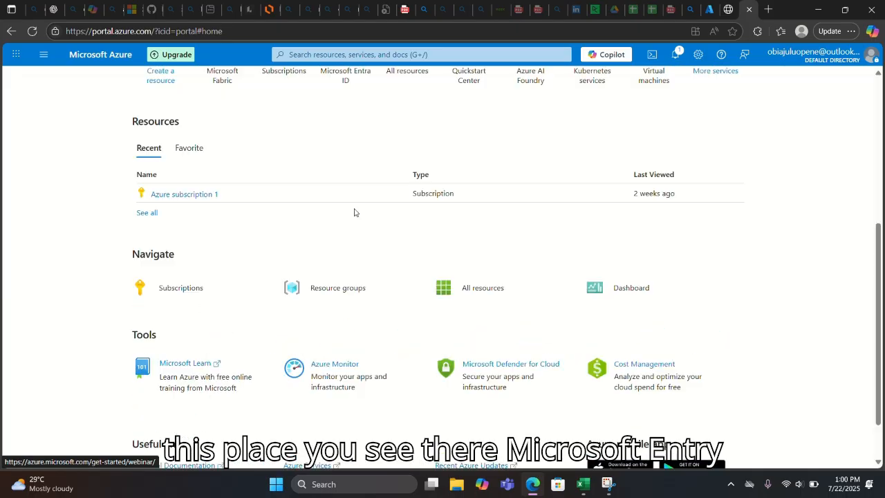
{"action": "scroll", "coordinate": [360, 239], "scroll_direction": "up", "scroll_amount": 4}
- Open Microsoft Entra ID for the Default Directory from the Azure services tiles
{"action": "left_click", "coordinate": [347, 297]}
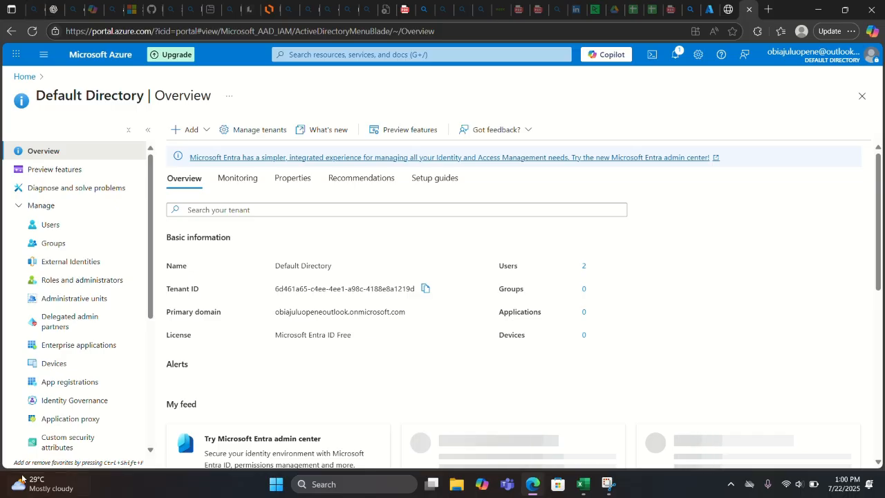
{"action": "left_click", "coordinate": [63, 207]}
{"action": "left_click", "coordinate": [63, 207]}
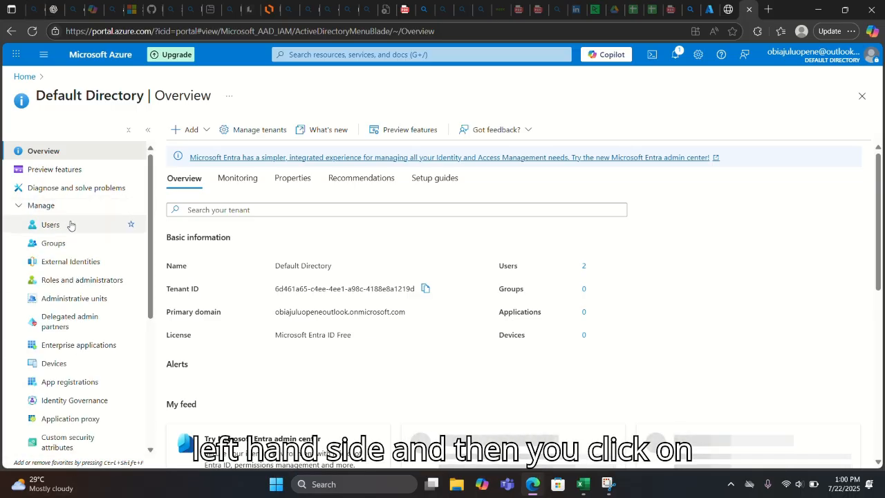
- Go to All users and copy the first user's User principal name
{"action": "left_click", "coordinate": [50, 224]}
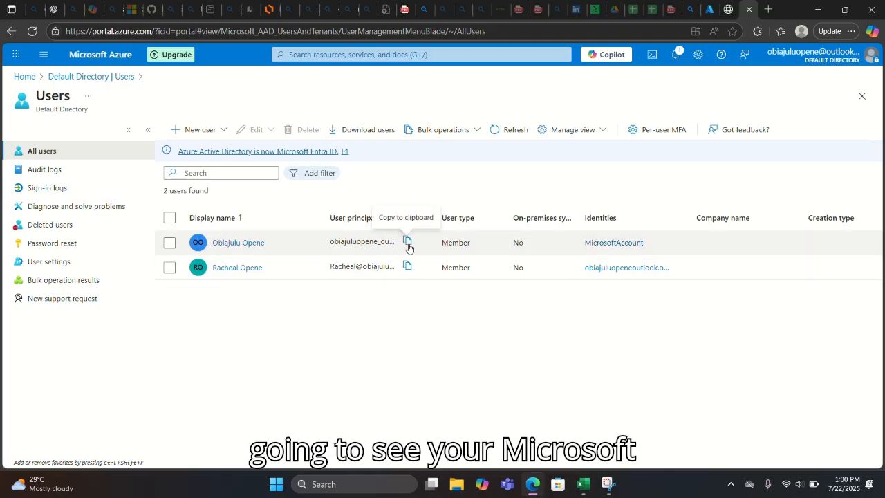
{"action": "left_click", "coordinate": [408, 246]}
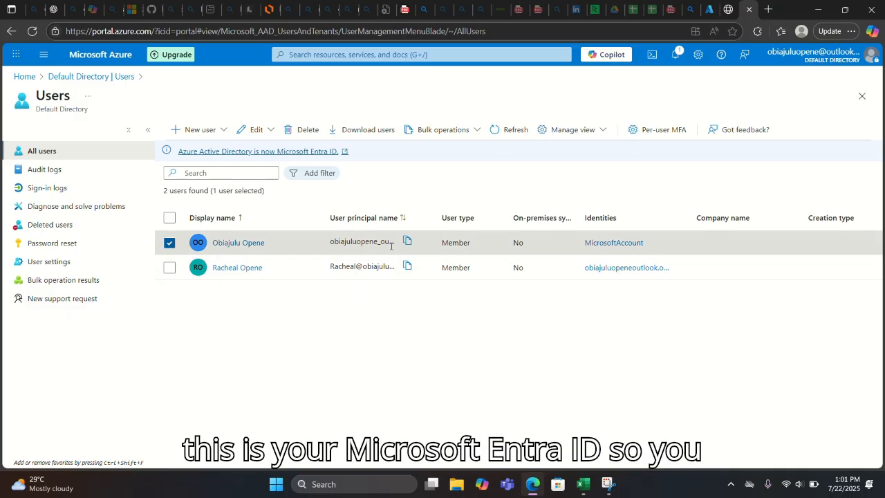
- Create New Text Document.txt on the desktop with its default name and open it in Notepad
{"action": "left_click", "coordinate": [817, 16]}
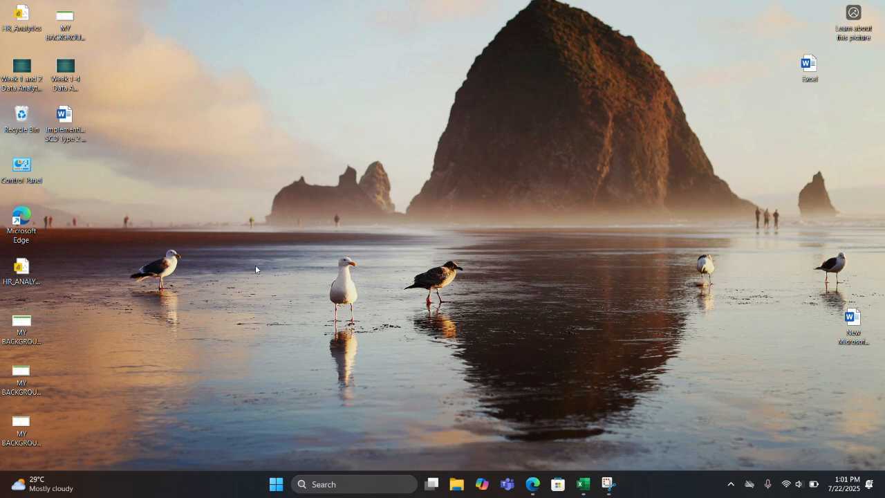
{"action": "right_click", "coordinate": [255, 265]}
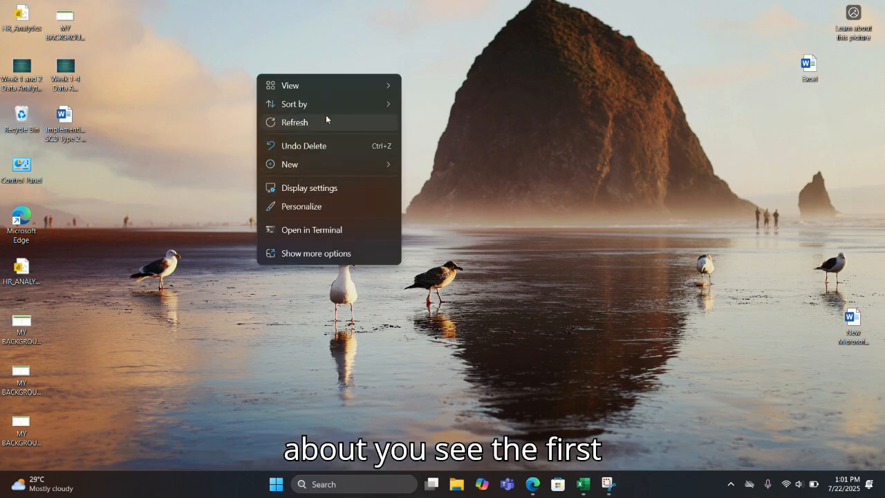
{"action": "mouse_move", "coordinate": [319, 164]}
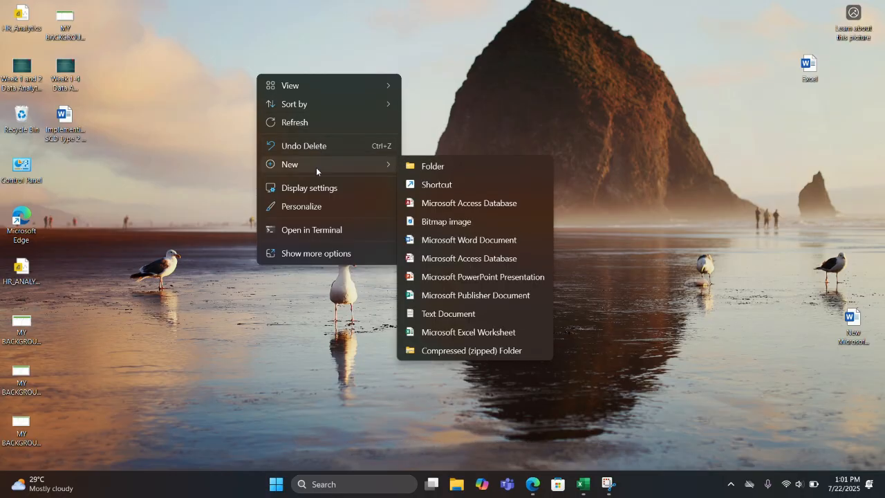
{"action": "left_click", "coordinate": [441, 314]}
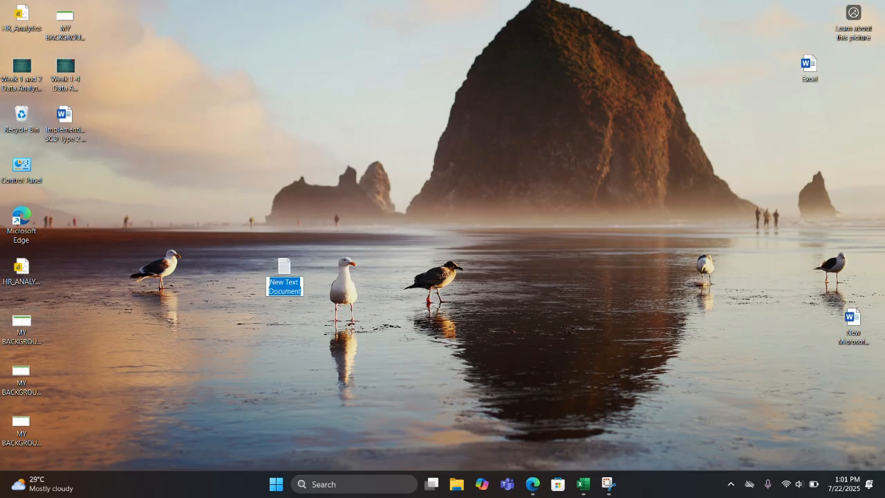
{"action": "mouse_move", "coordinate": [42, 484]}
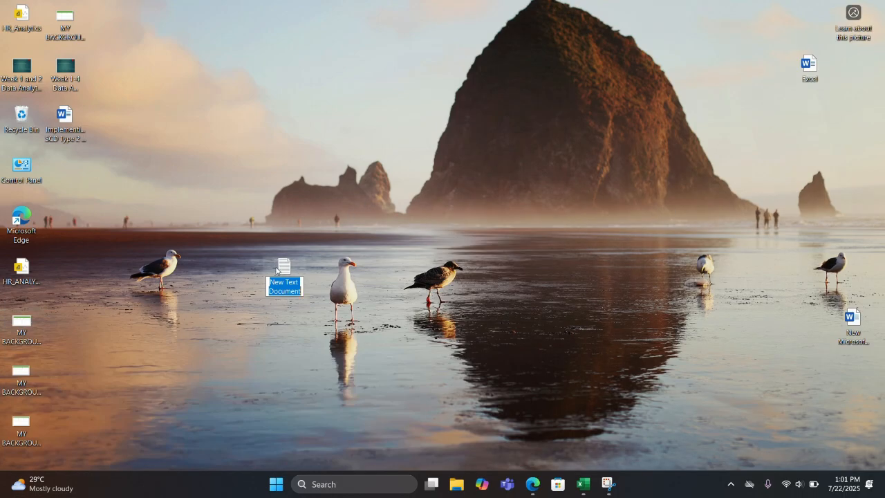
{"action": "left_click", "coordinate": [278, 269]}
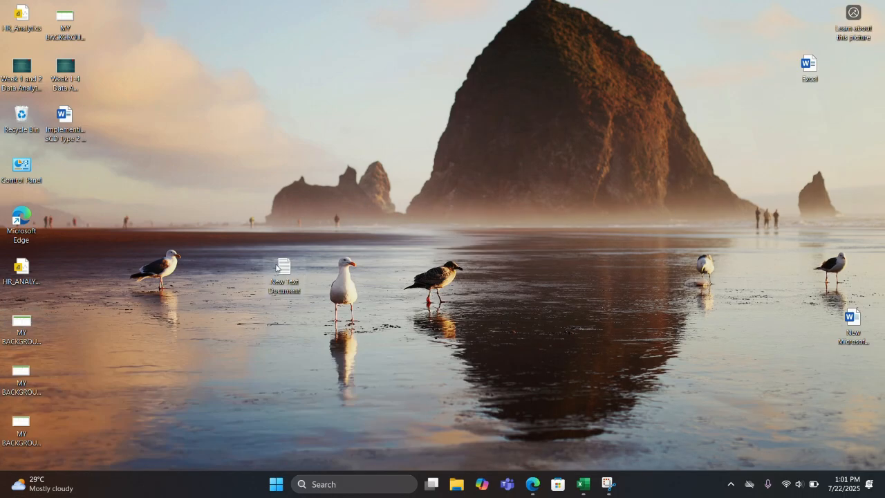
{"action": "double_click", "coordinate": [278, 269]}
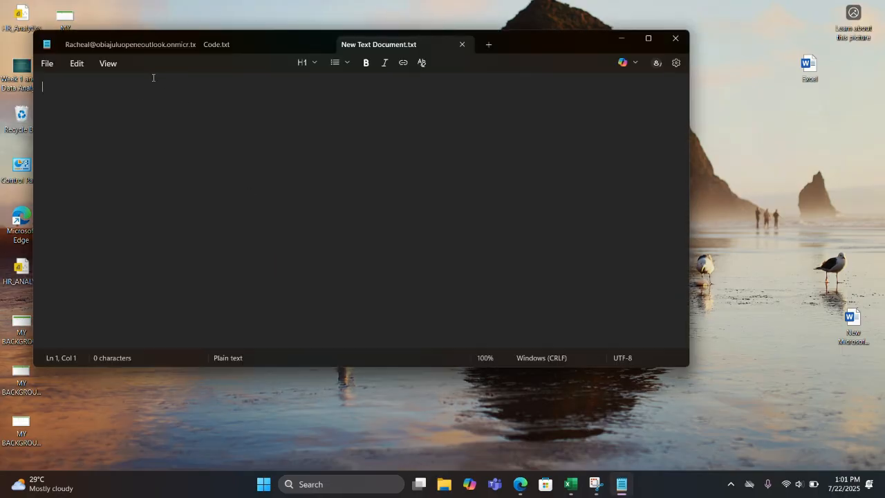
- Paste the copied user principal name into the Notepad document and switch back to Edge
{"action": "right_click", "coordinate": [104, 90]}
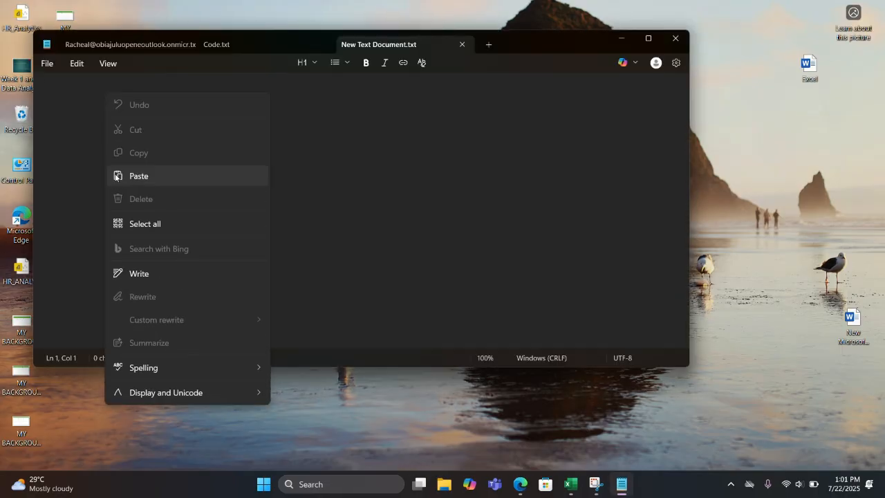
{"action": "left_click", "coordinate": [117, 177]}
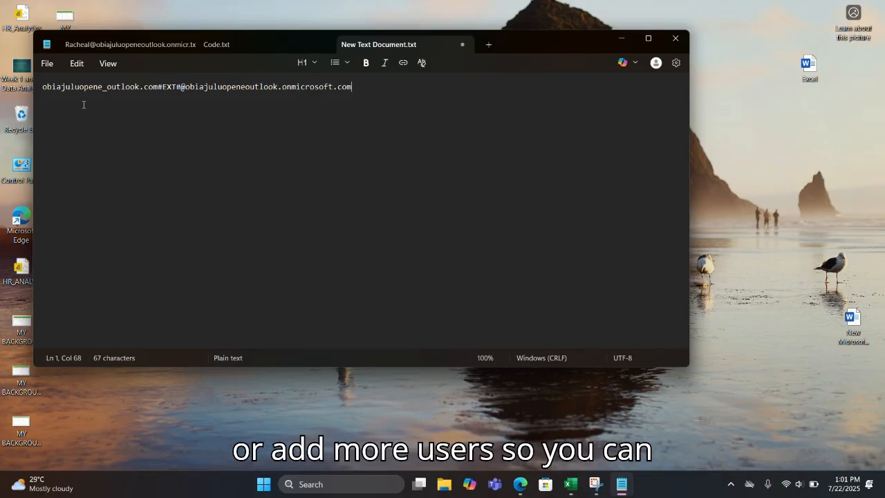
{"action": "left_click", "coordinate": [521, 486]}
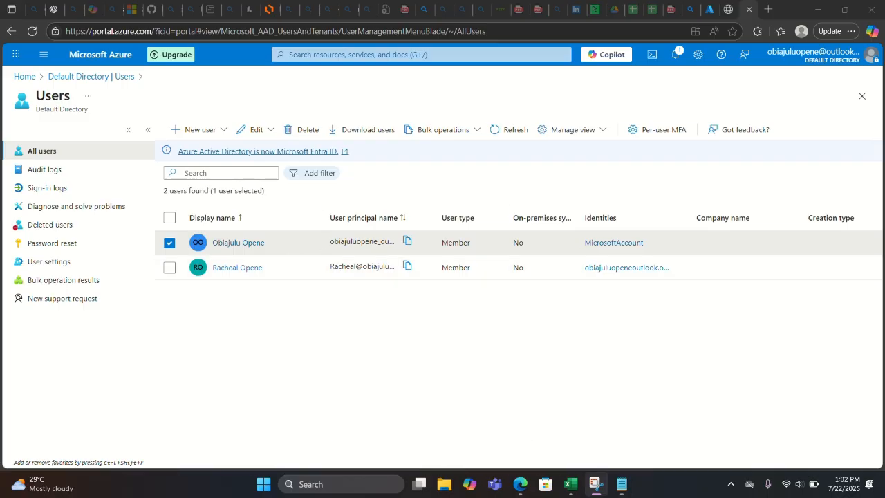
- Open the Create new user form from the New user menu on the Users page
{"action": "left_click", "coordinate": [623, 484]}
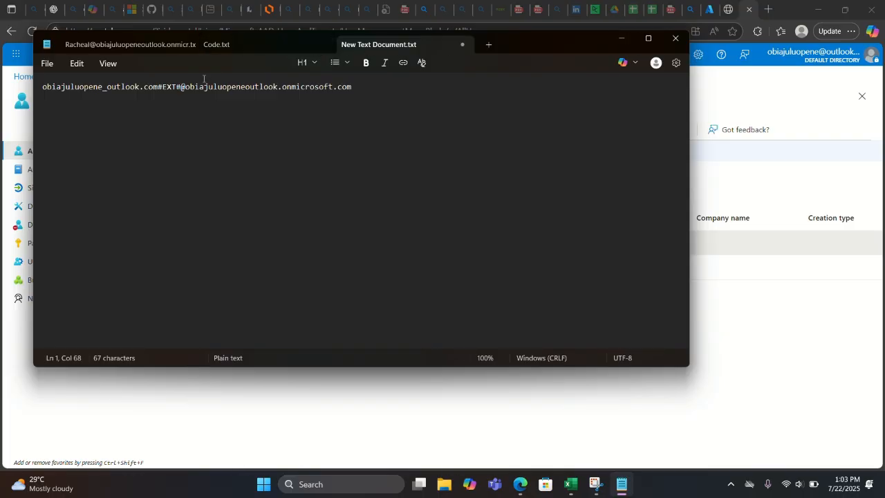
{"action": "left_click", "coordinate": [629, 37]}
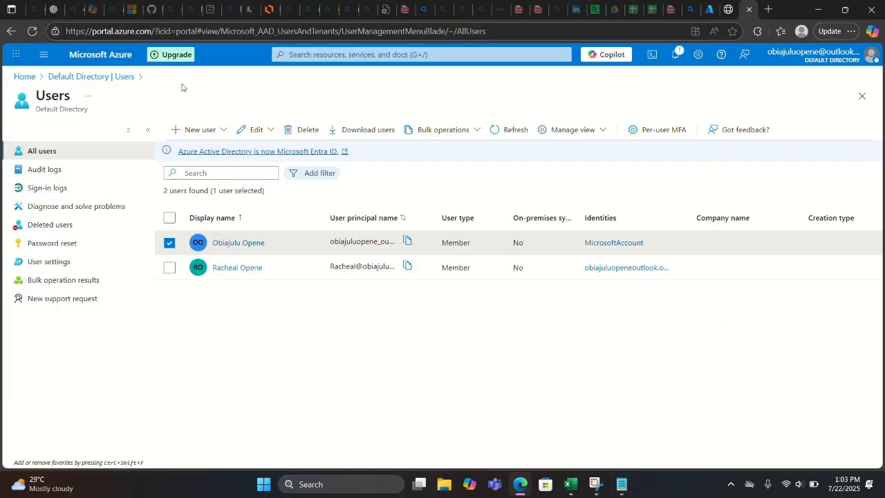
{"action": "left_click", "coordinate": [196, 131]}
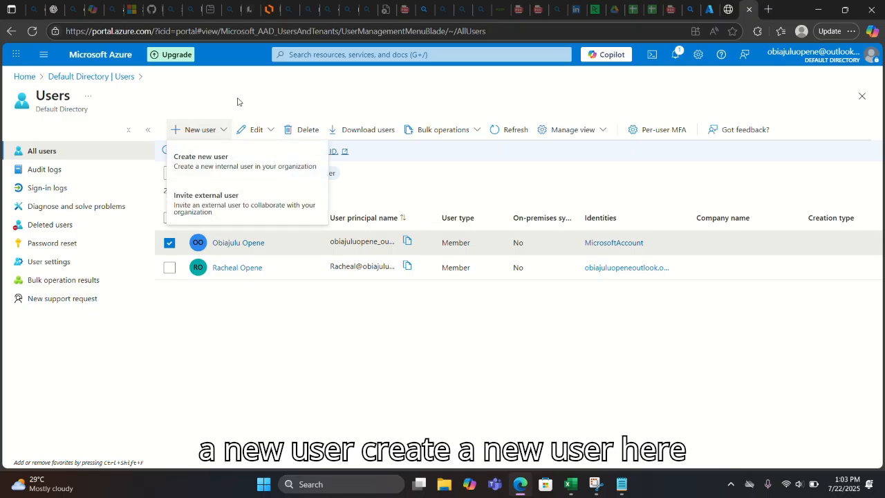
{"action": "left_click", "coordinate": [200, 163]}
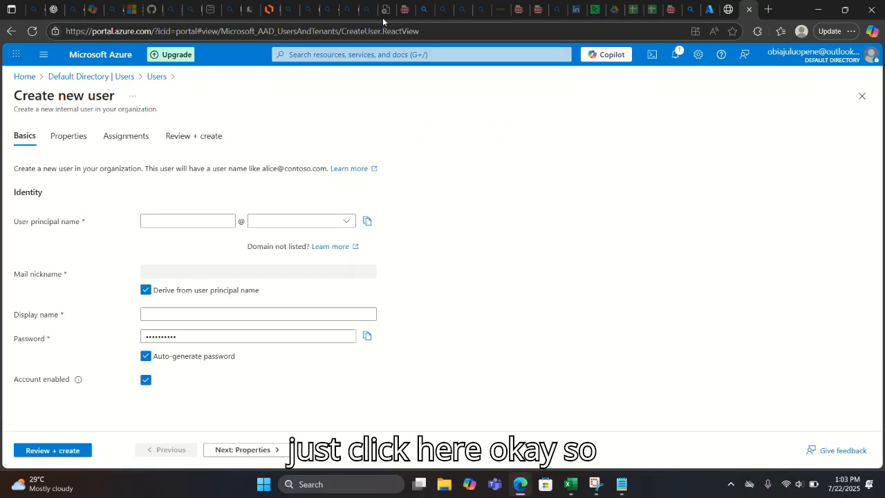
- Enter a short three-letter name in the User principal name field
{"action": "left_click", "coordinate": [176, 221]}
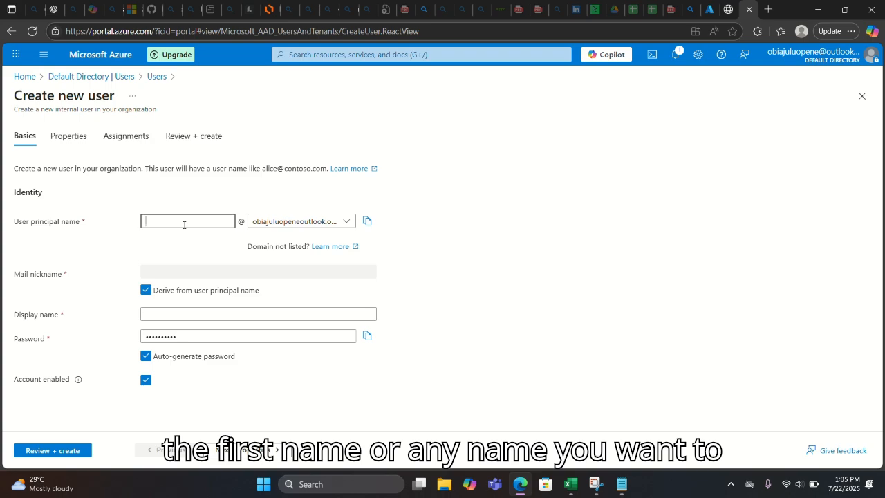
{"action": "left_click", "coordinate": [346, 221]}
{"action": "left_click", "coordinate": [213, 221]}
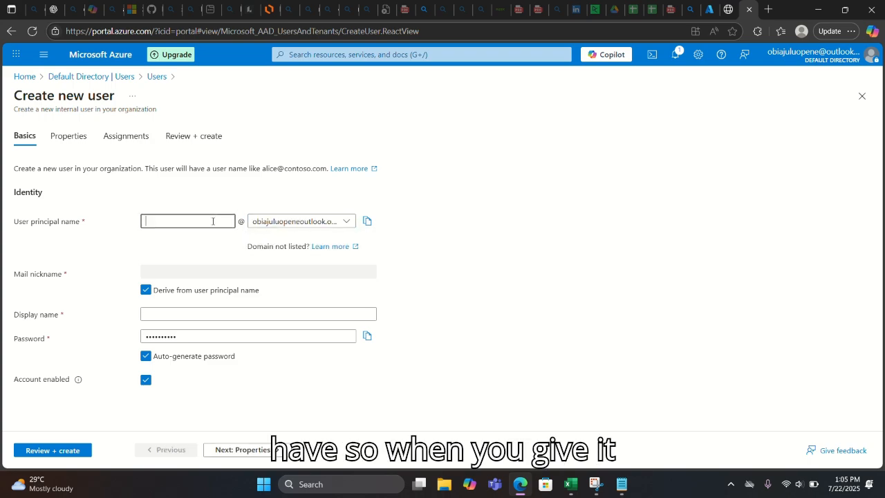
{"action": "type", "text": "ra"}
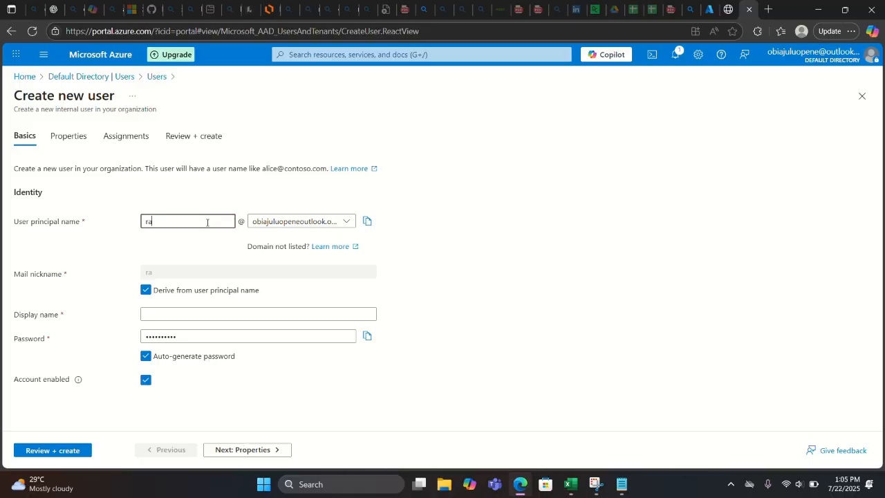
{"action": "key", "text": "BackSpace"}
{"action": "key", "text": "BackSpace"}
{"action": "type", "text": "magret"}
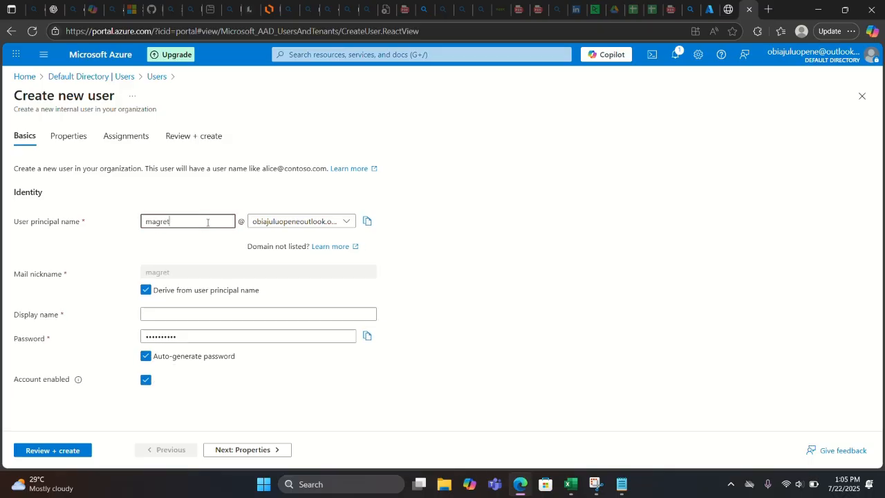
{"action": "key", "text": "BackSpace"}
{"action": "key", "text": "BackSpace"}
{"action": "key", "text": "BackSpace"}
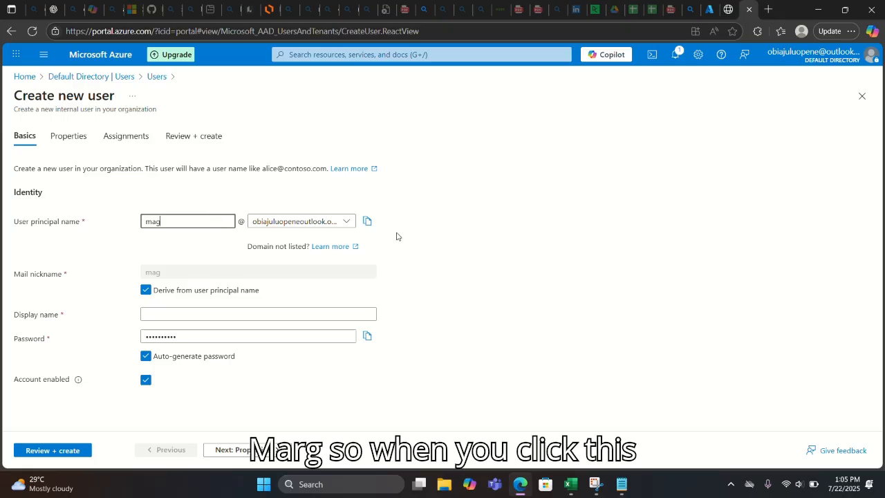
- Copy the full principal name with the onmicrosoft.com domain and bring Notepad forward
{"action": "left_click", "coordinate": [347, 224]}
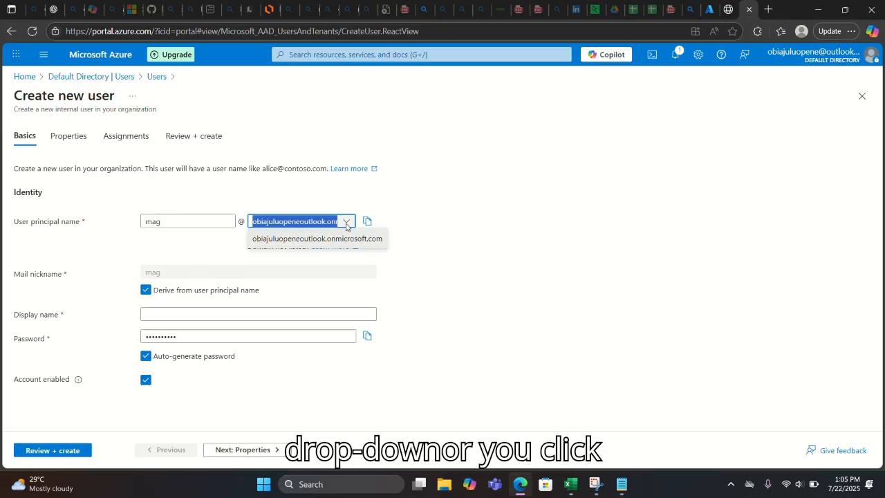
{"action": "left_click", "coordinate": [367, 221]}
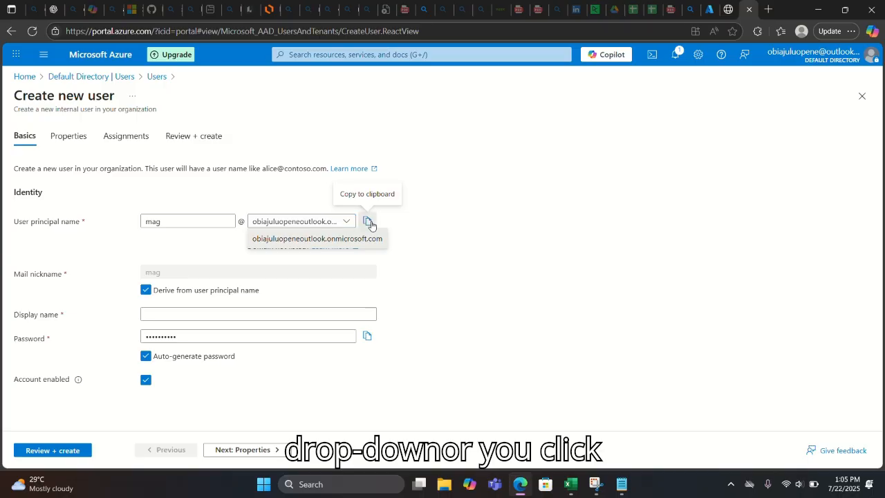
{"action": "mouse_move", "coordinate": [534, 495]}
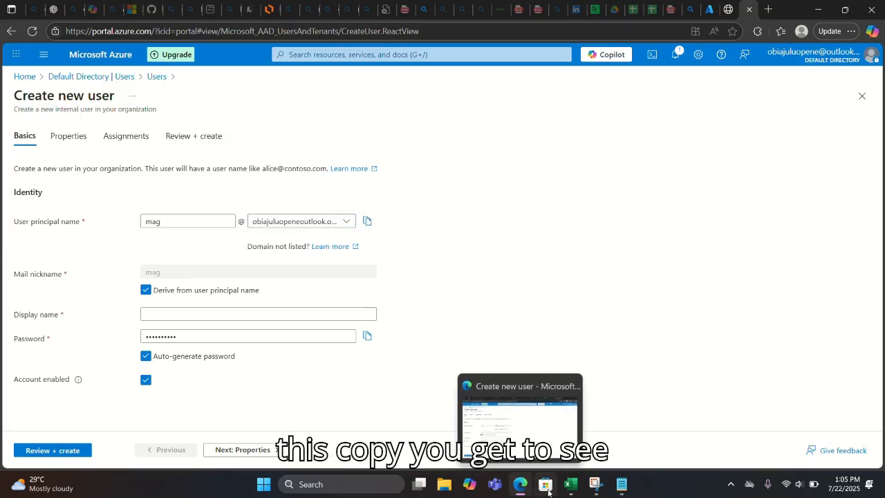
{"action": "left_click", "coordinate": [621, 484]}
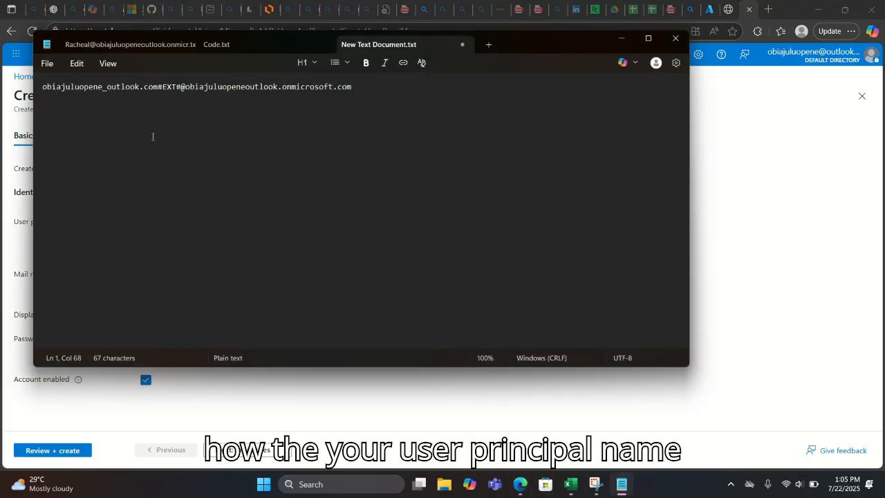
- Paste the new user's full onmicrosoft.com principal name on line 2, then minimize Notepad
{"action": "left_click", "coordinate": [97, 109]}
{"action": "left_click", "coordinate": [383, 83]}
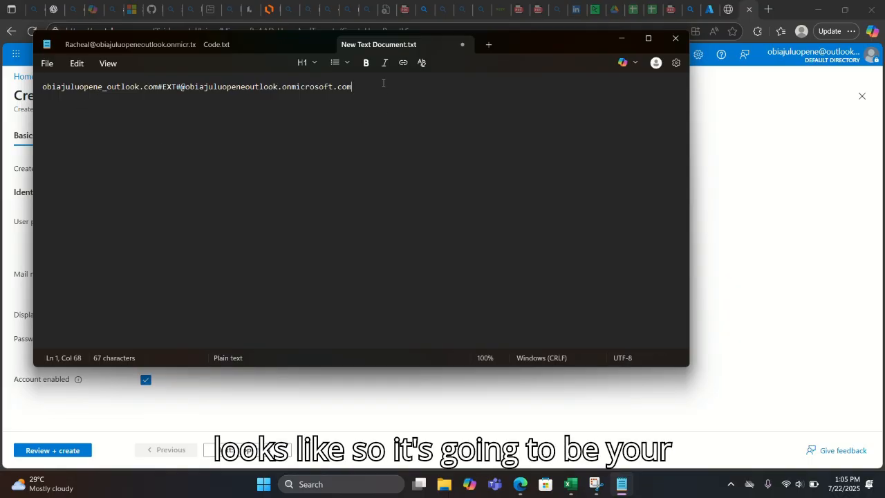
{"action": "key", "text": "Return"}
{"action": "right_click", "coordinate": [68, 105]}
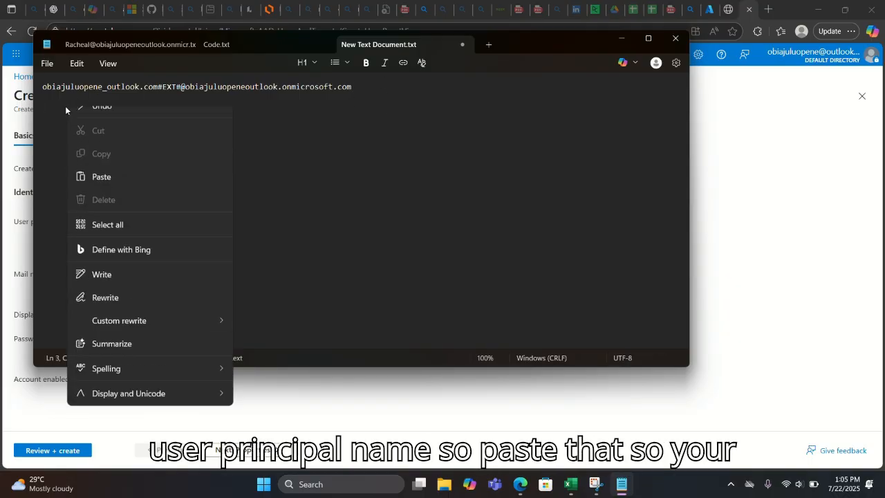
{"action": "left_click", "coordinate": [105, 191]}
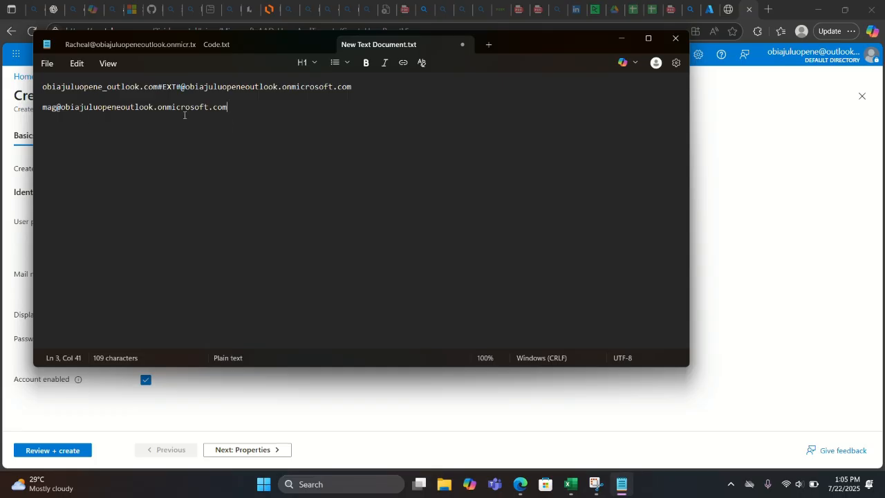
{"action": "left_click", "coordinate": [625, 46]}
- Trim the user principal name field and enter the new user's display name
{"action": "left_click", "coordinate": [195, 221]}
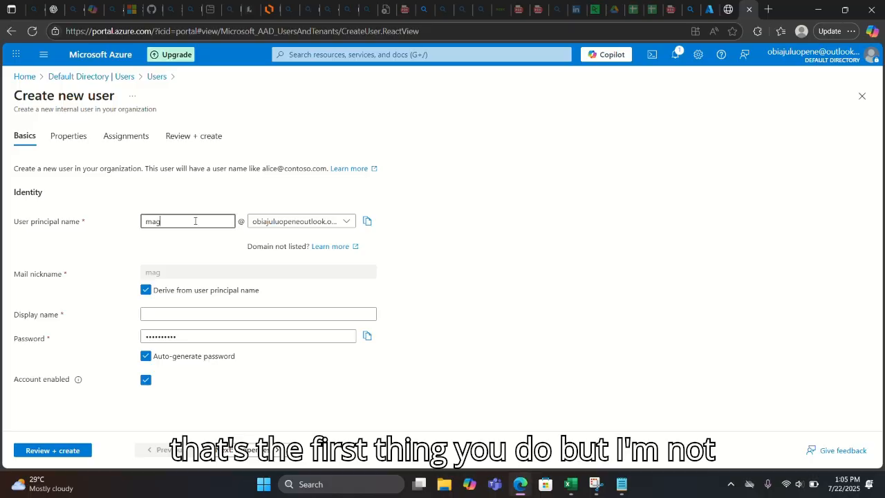
{"action": "key", "text": "BackSpace"}
{"action": "key", "text": "BackSpace"}
{"action": "key", "text": "BackSpace"}
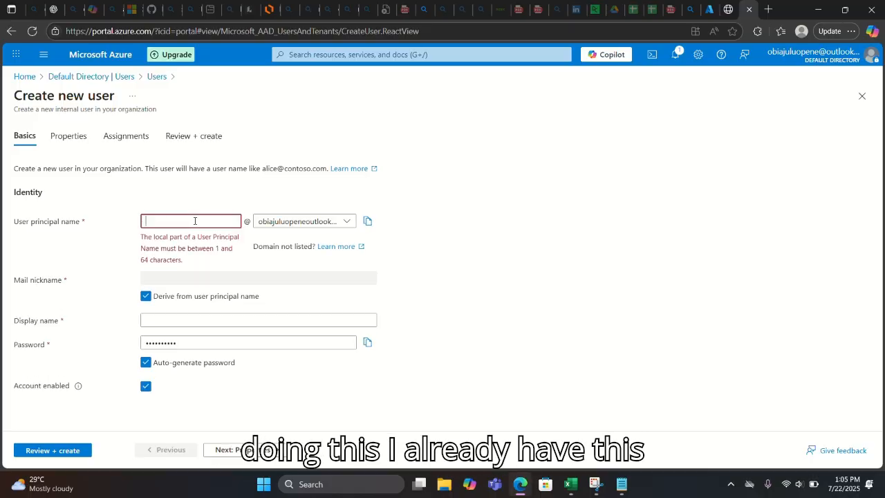
{"action": "left_click", "coordinate": [601, 185]}
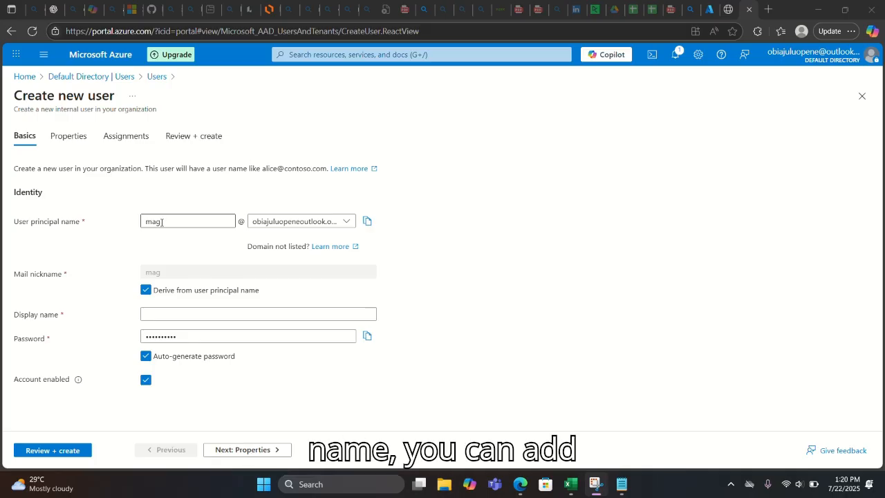
{"action": "left_click", "coordinate": [158, 315]}
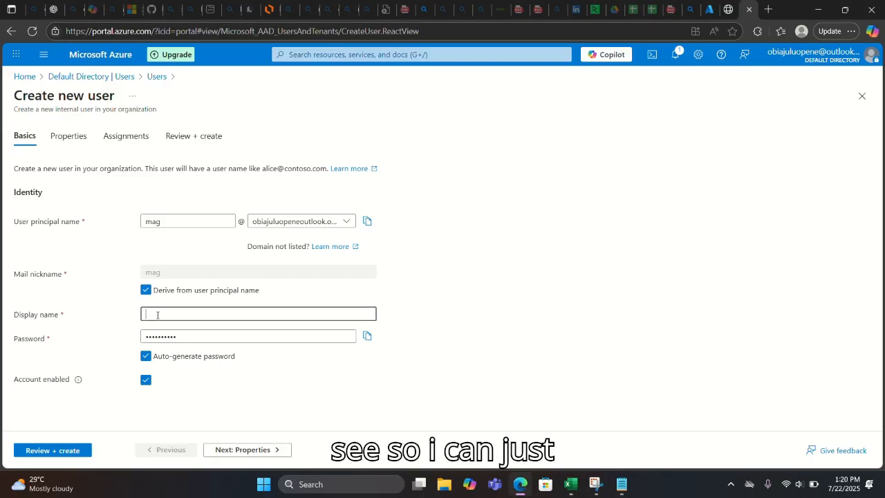
{"action": "type", "text": "Rachey"}
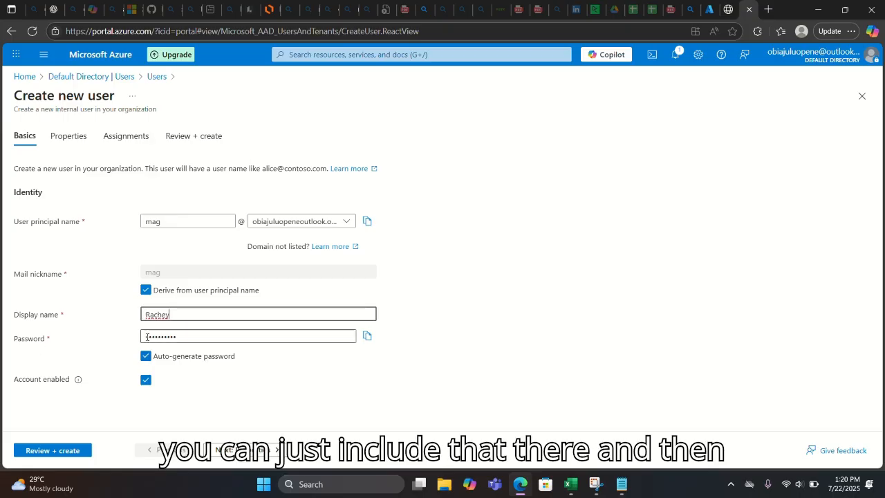
- Turn off Auto-generate password, enter a custom password, and copy it
{"action": "left_click", "coordinate": [146, 357]}
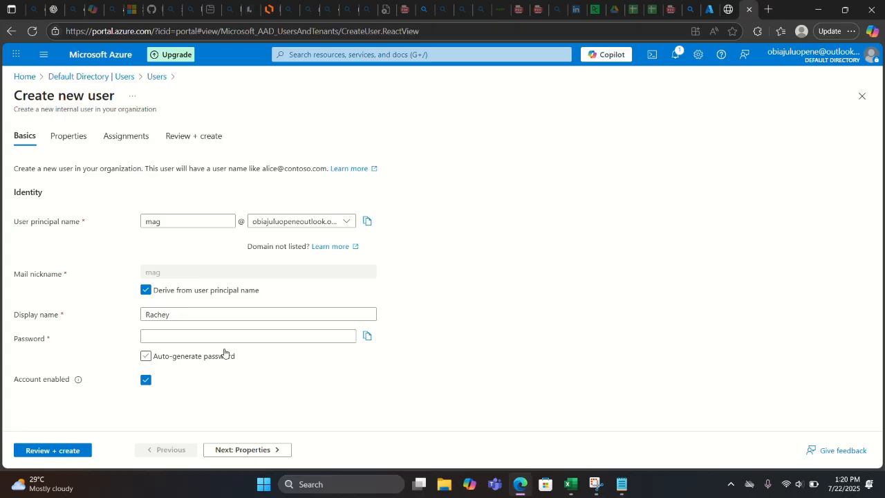
{"action": "left_click", "coordinate": [191, 337]}
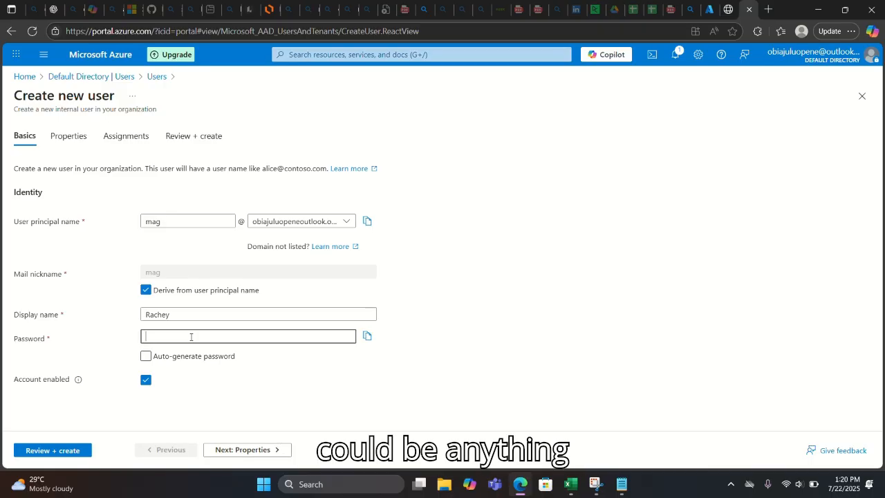
{"action": "type", "text": "••"}
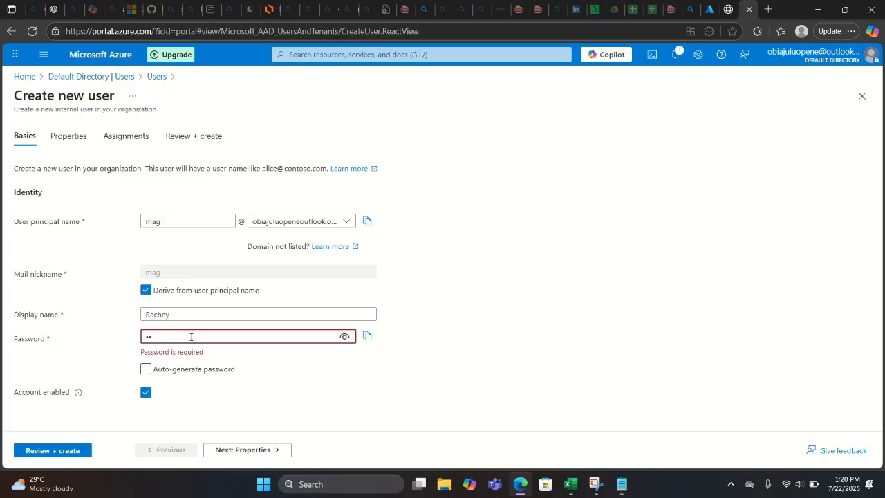
{"action": "type", "text": "••••"}
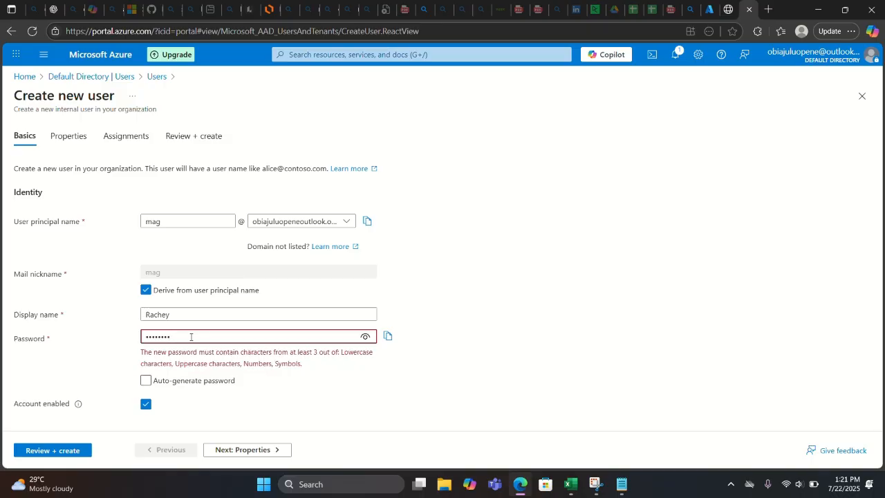
{"action": "key", "text": "BackSpace"}
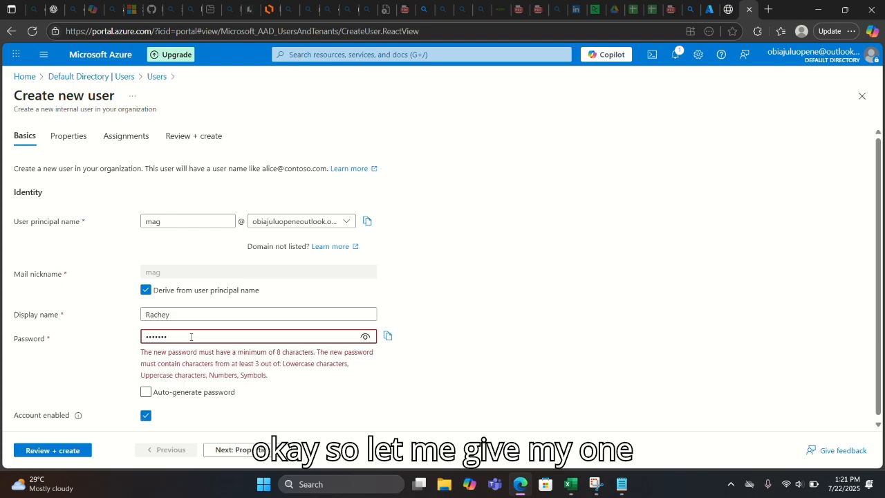
{"action": "key", "text": "BackSpace"}
{"action": "key", "text": "BackSpace"}
{"action": "key", "text": "BackSpace"}
{"action": "key", "text": "BackSpace"}
{"action": "key", "text": "BackSpace"}
{"action": "key", "text": "BackSpace"}
{"action": "key", "text": "BackSpace"}
{"action": "type", "text": "1"}
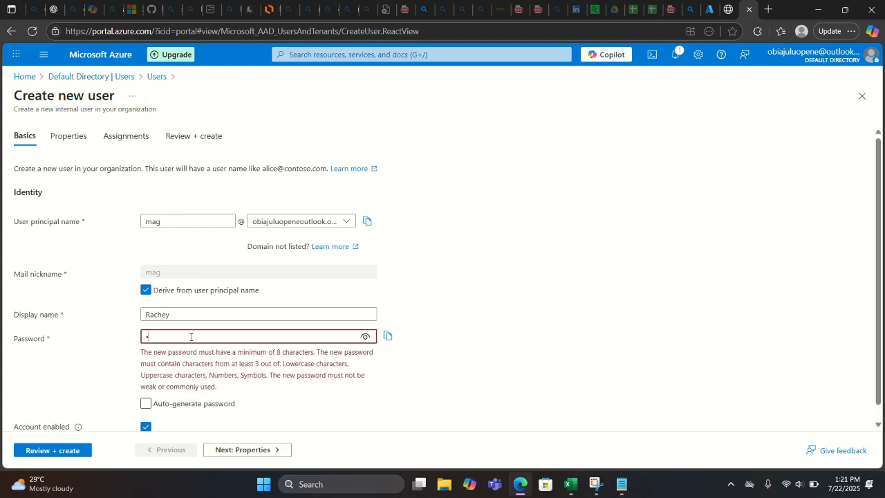
{"action": "type", "text": "••••••"}
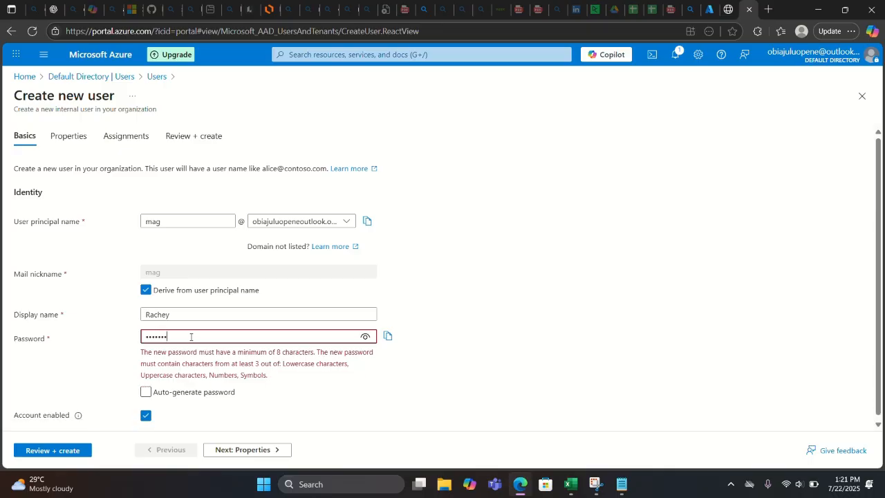
{"action": "type", "text": "••"}
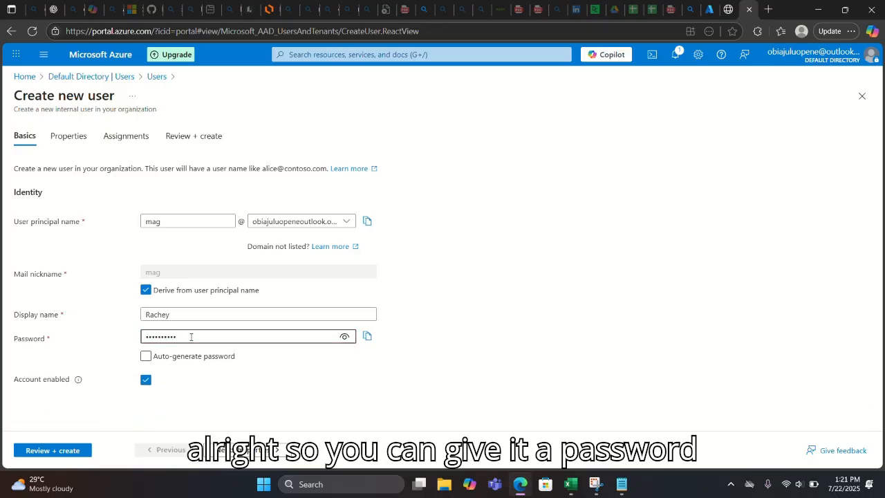
{"action": "left_click", "coordinate": [367, 336]}
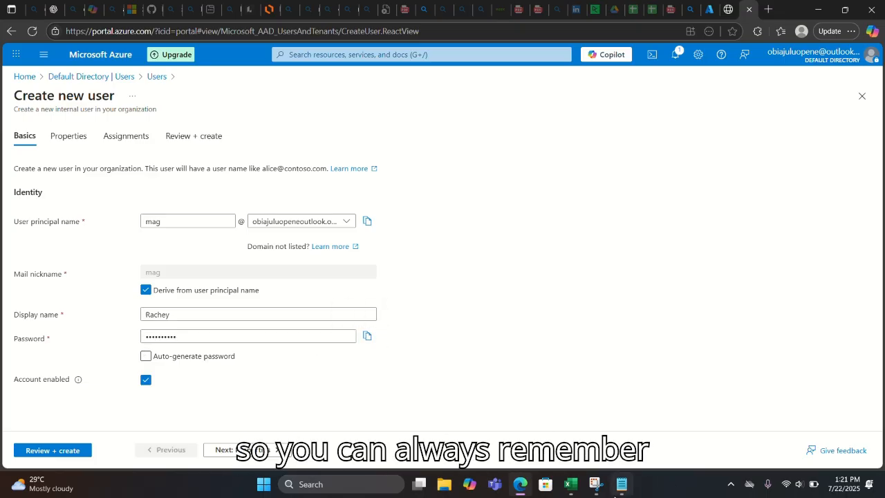
- In Notepad, add a blank line below the sign-in address on line 3, then return to Edge
{"action": "mouse_move", "coordinate": [622, 484]}
{"action": "left_click", "coordinate": [610, 431]}
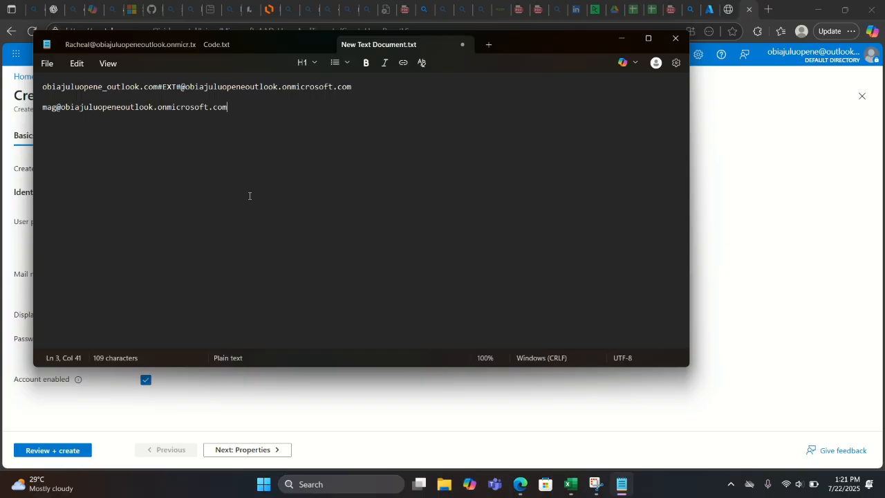
{"action": "left_click_drag", "start_coordinate": [150, 117], "coordinate": [242, 126]}
{"action": "left_click", "coordinate": [245, 127]}
{"action": "key", "text": "Return"}
{"action": "key", "text": "Return"}
{"action": "left_click", "coordinate": [416, 8]}
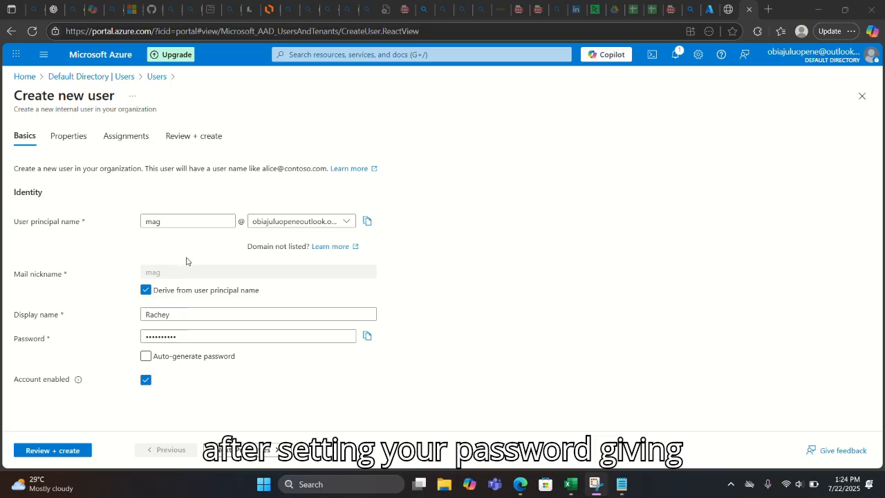
- Review and create the new user, then refresh All users to show 3 users
{"action": "left_click", "coordinate": [52, 450]}
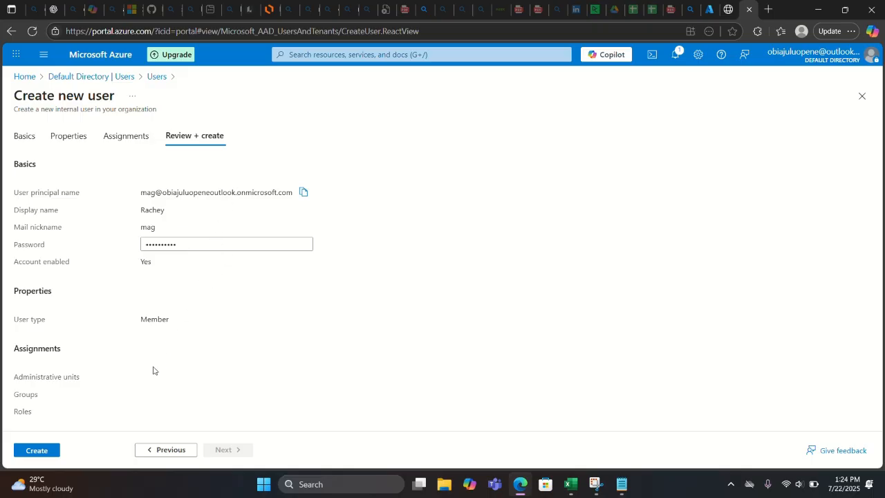
{"action": "left_click", "coordinate": [38, 450]}
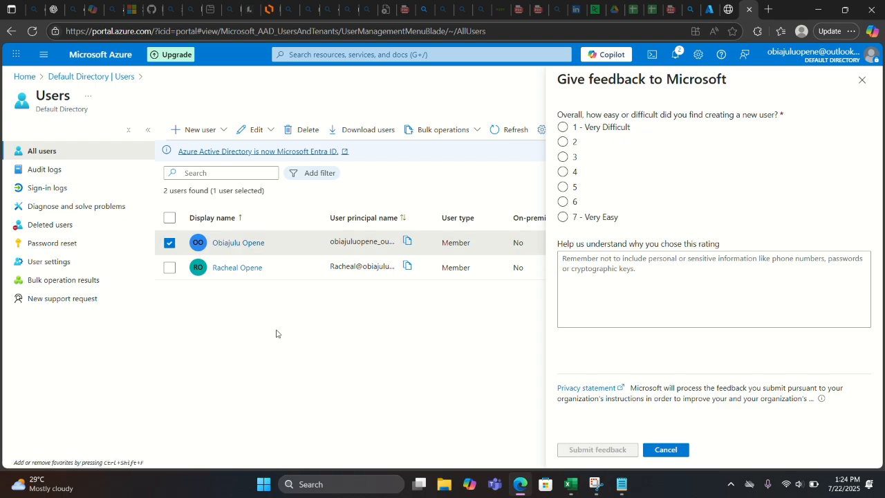
{"action": "left_click", "coordinate": [503, 129]}
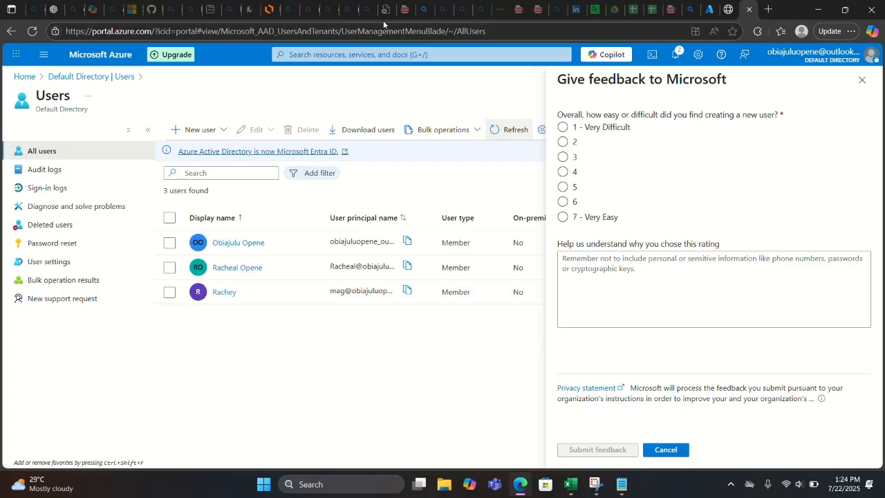
{"action": "key", "text": "Escape"}
- Find Subscriptions through the 'su' search and open Azure subscription 1
{"action": "left_click", "coordinate": [358, 55]}
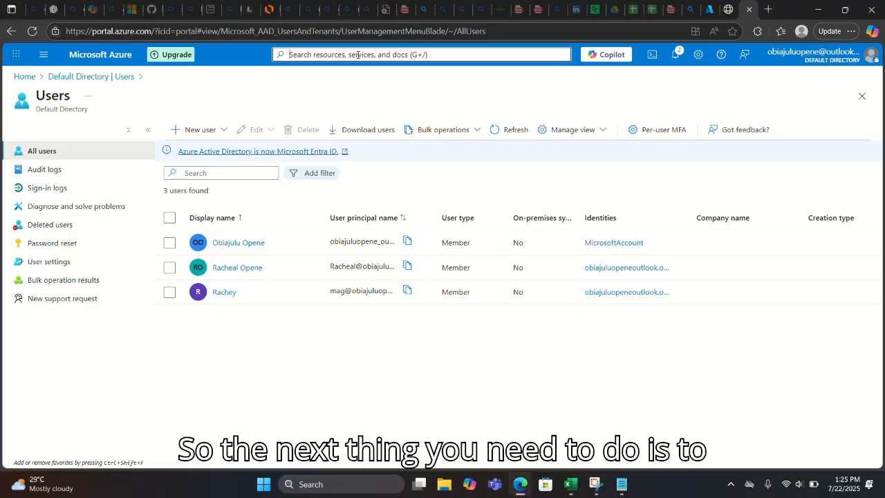
{"action": "type", "text": "su"}
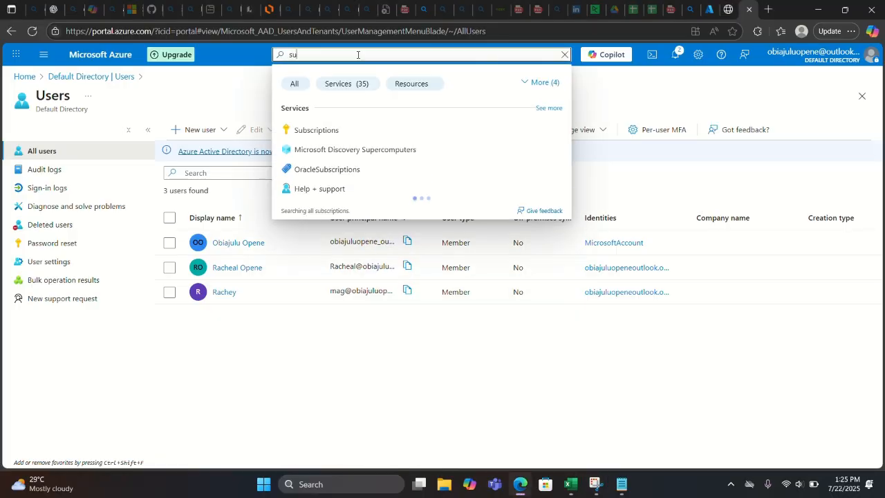
{"action": "left_click", "coordinate": [299, 130]}
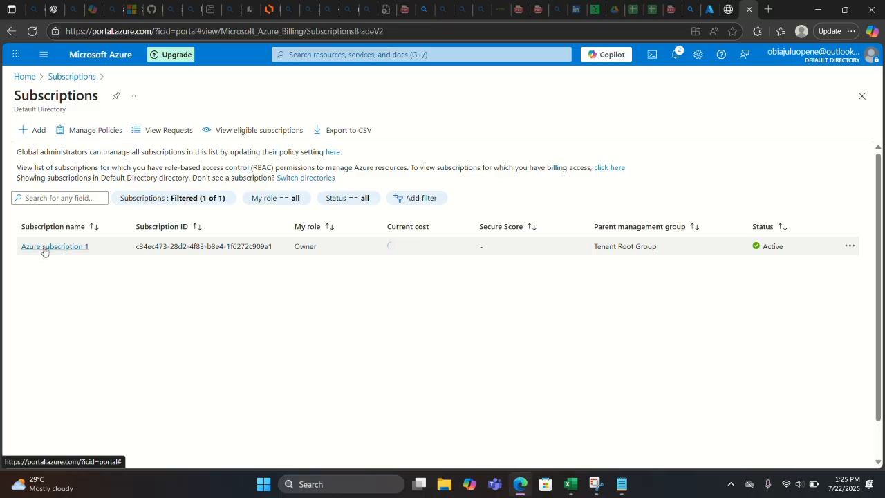
{"action": "left_click", "coordinate": [43, 249]}
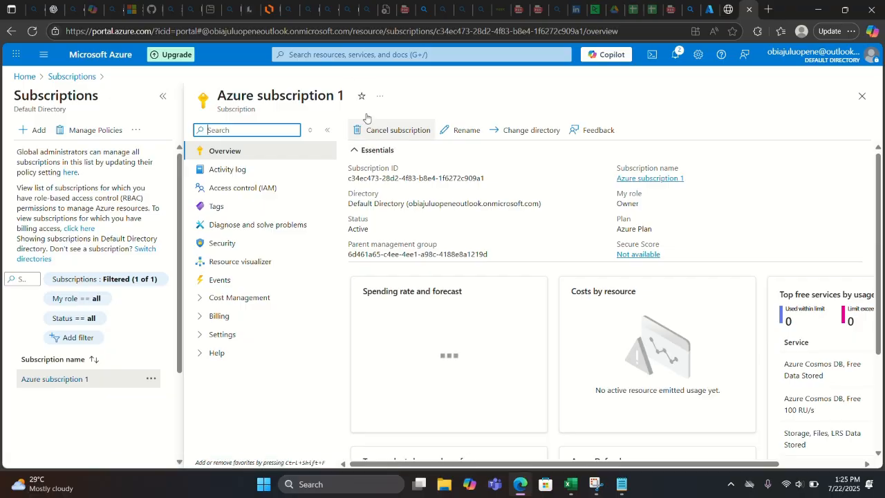
- Go to Access control (IAM) and expand the Add menu
{"action": "left_click", "coordinate": [382, 18]}
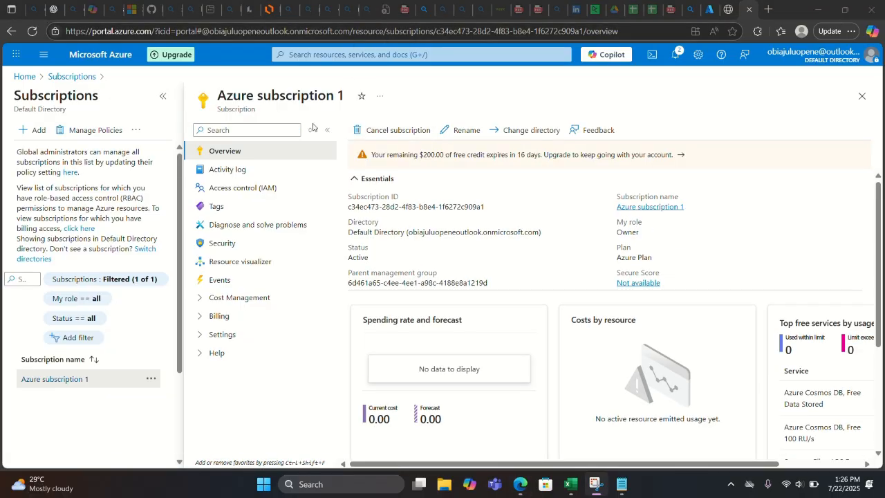
{"action": "left_click", "coordinate": [248, 194]}
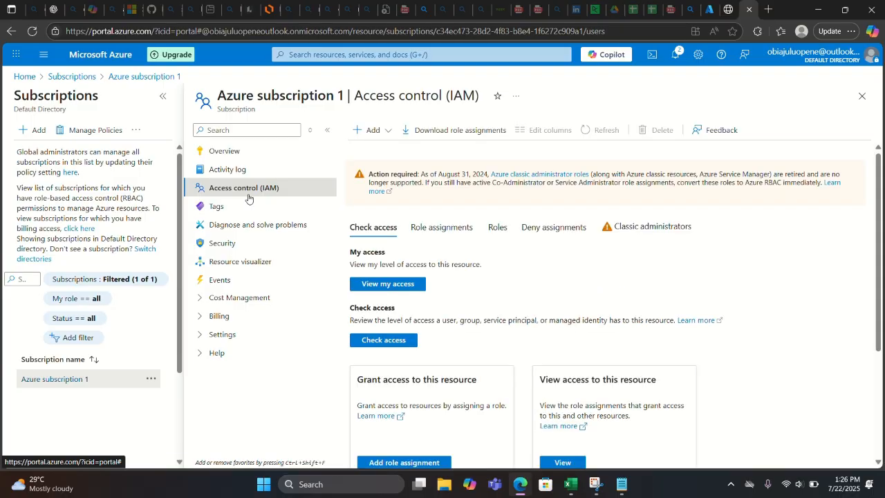
{"action": "left_click", "coordinate": [383, 20]}
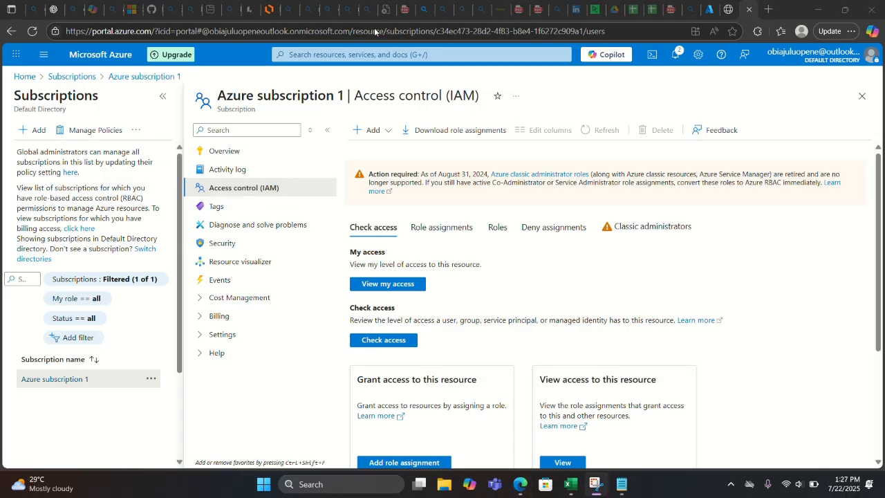
{"action": "left_click", "coordinate": [367, 131]}
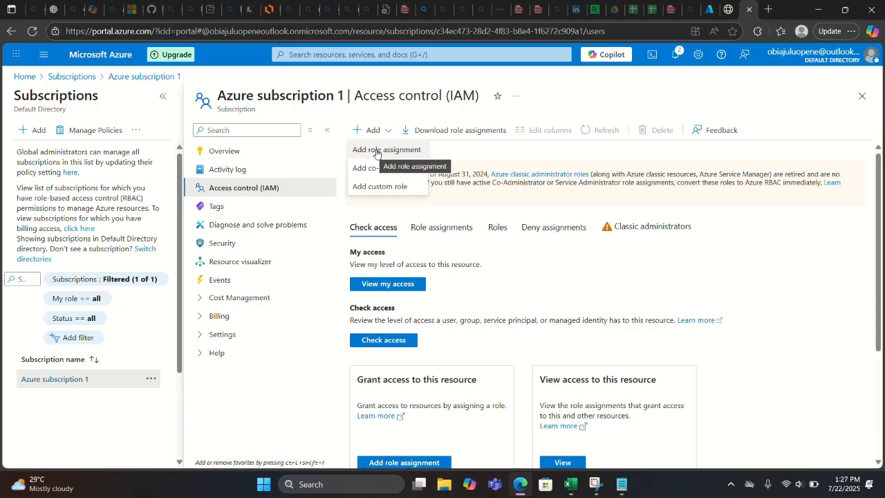
- Start a role assignment and pick the Owner role from privileged administrator roles
{"action": "left_click", "coordinate": [376, 151]}
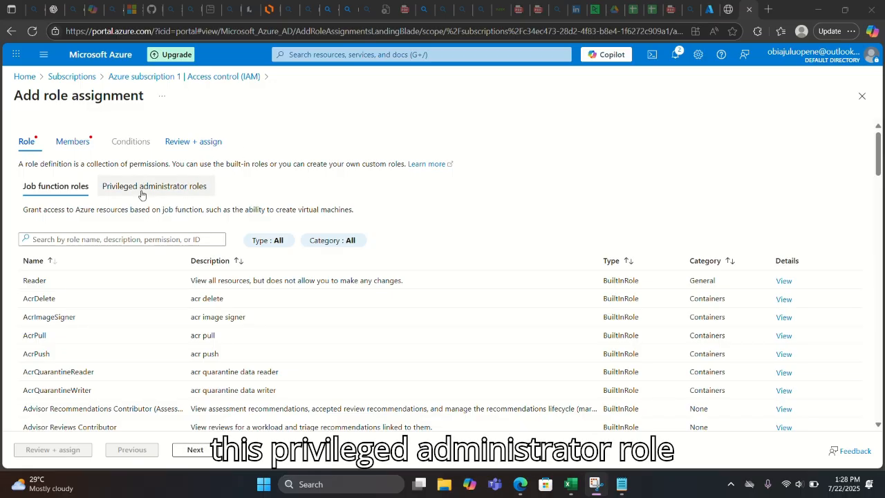
{"action": "left_click", "coordinate": [142, 194]}
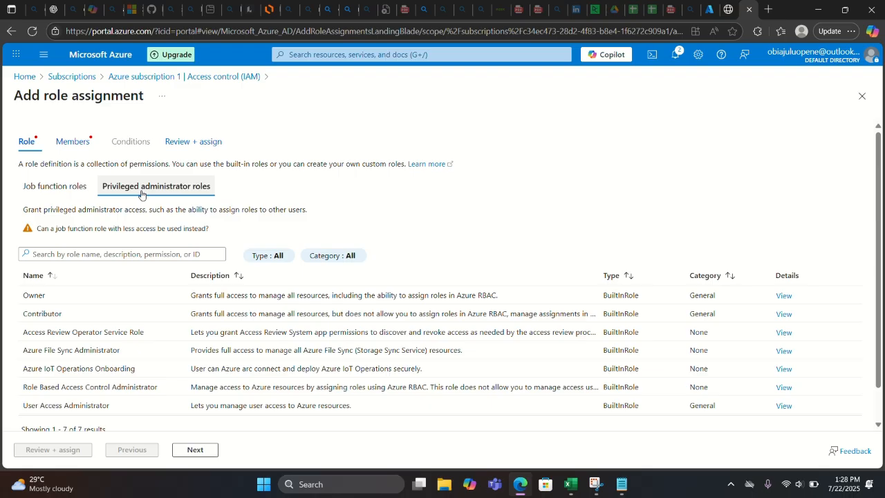
{"action": "left_click", "coordinate": [50, 303]}
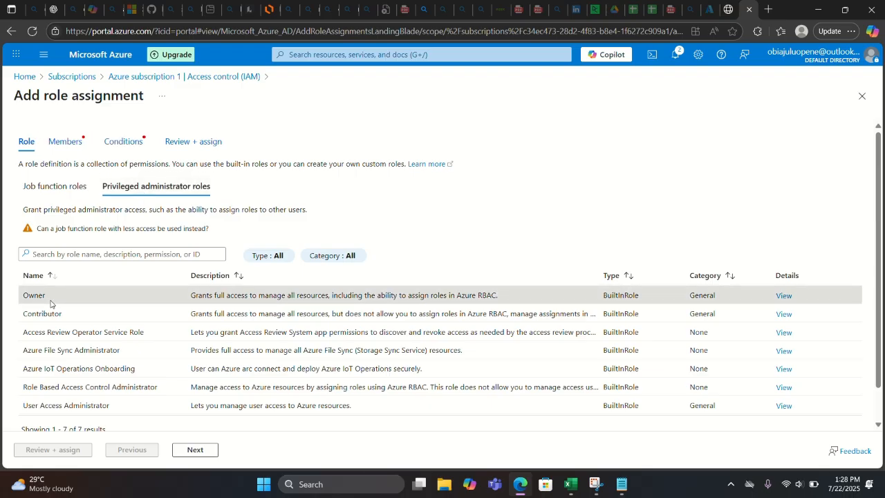
{"action": "left_click", "coordinate": [196, 451]}
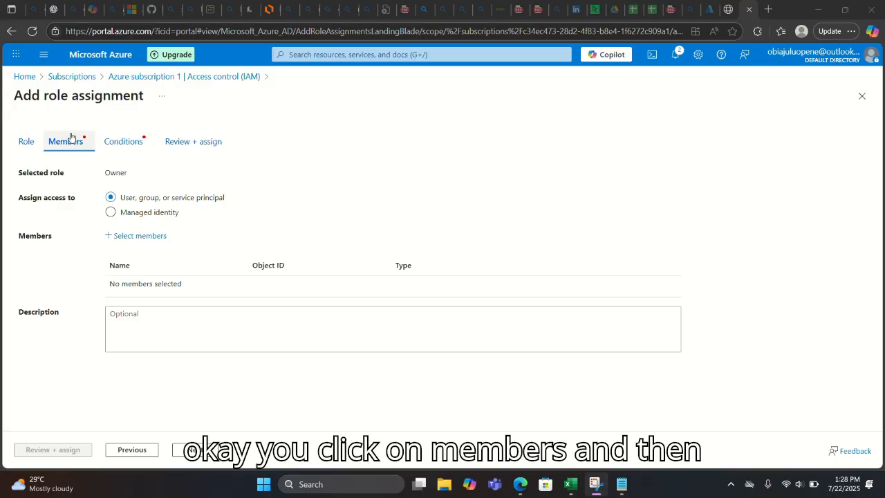
- Select the newly created user as the assignment's member
{"action": "left_click", "coordinate": [126, 242]}
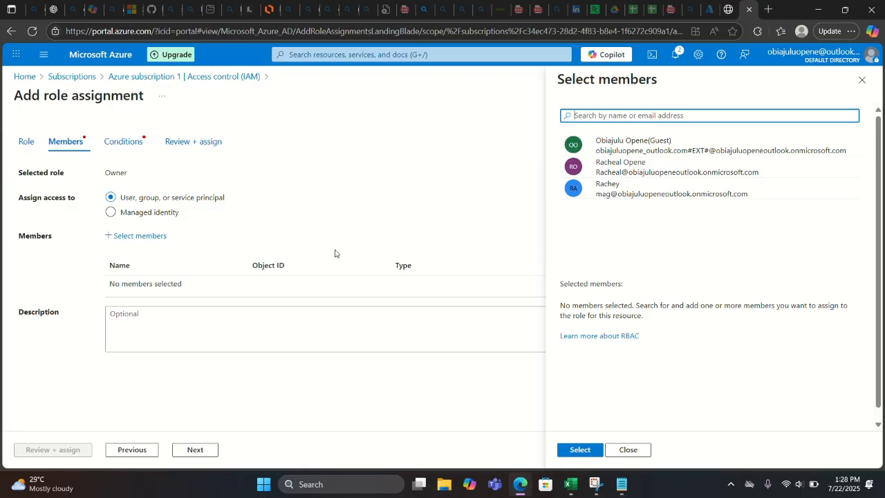
{"action": "left_click", "coordinate": [379, 16]}
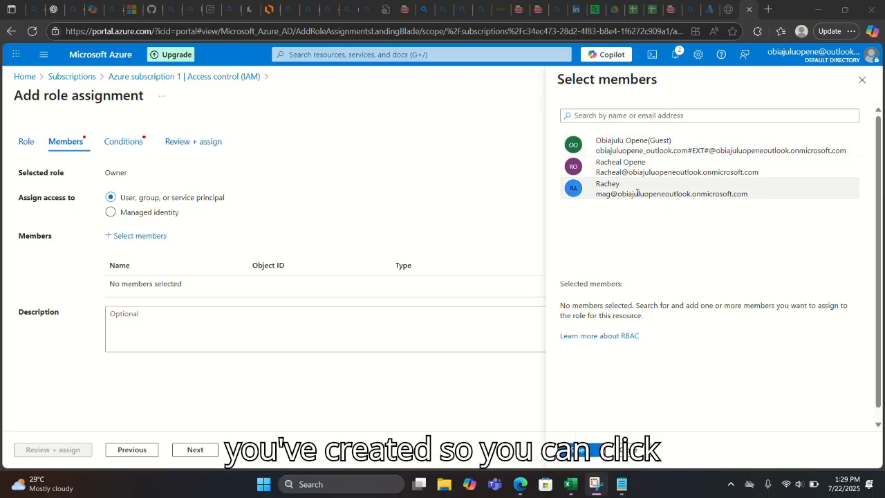
{"action": "left_click", "coordinate": [637, 193]}
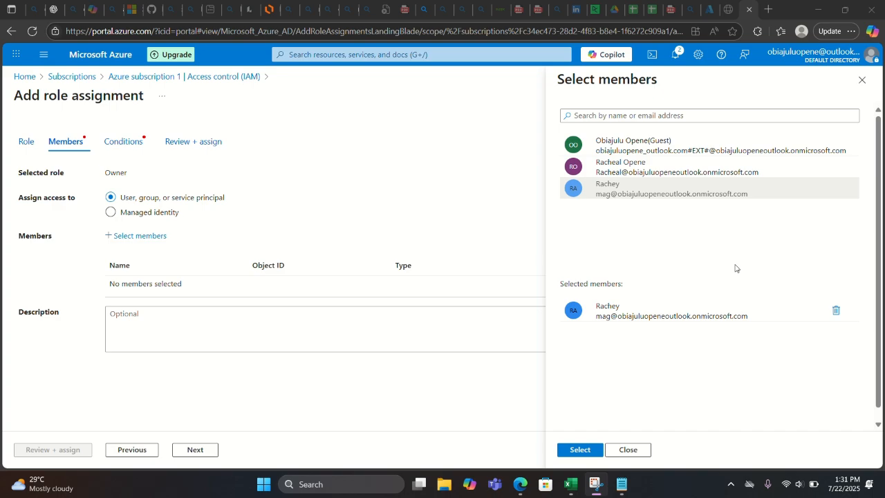
{"action": "left_click", "coordinate": [579, 450]}
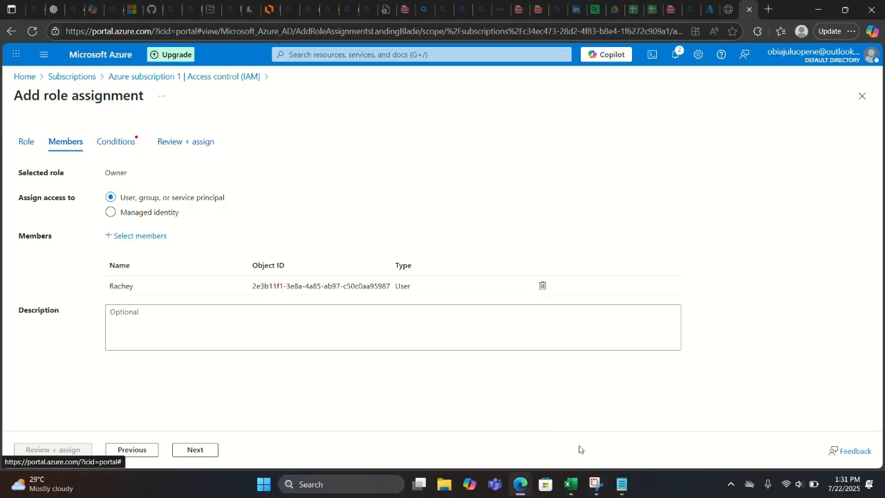
- Choose 'Allow user to assign all roles (highly privileged)' and submit the Owner assignment
{"action": "left_click", "coordinate": [195, 450]}
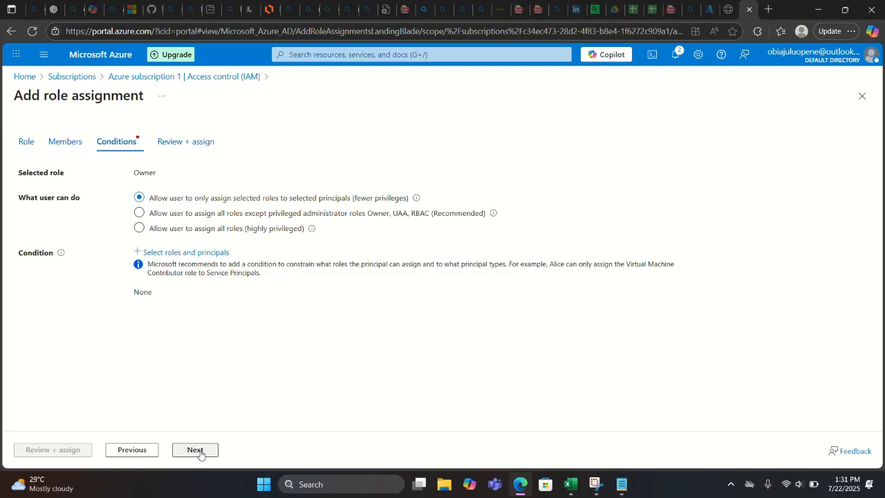
{"action": "left_click", "coordinate": [215, 234]}
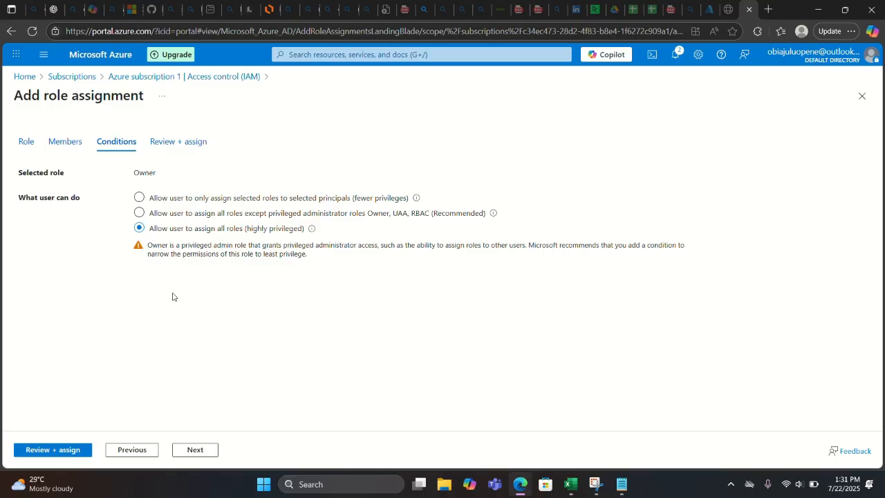
{"action": "left_click", "coordinate": [64, 453]}
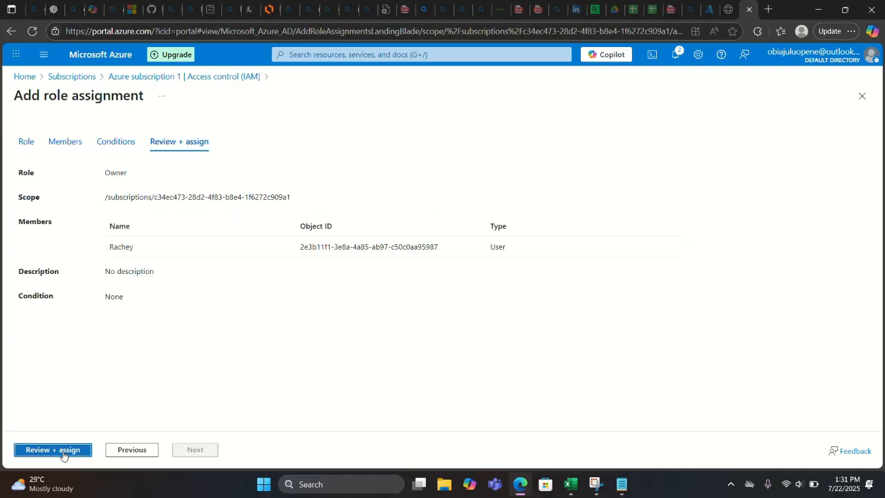
{"action": "left_click", "coordinate": [57, 449]}
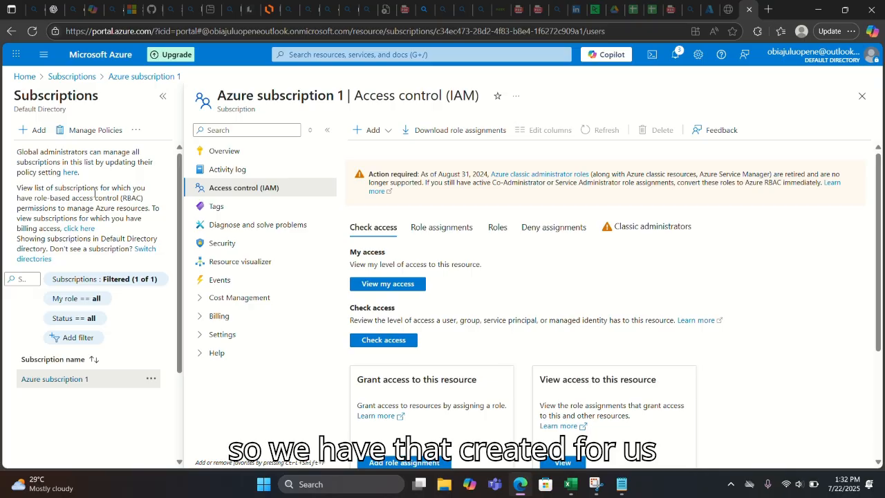
- Go back to Azure Home via the Home breadcrumb
{"action": "left_click", "coordinate": [376, 27]}
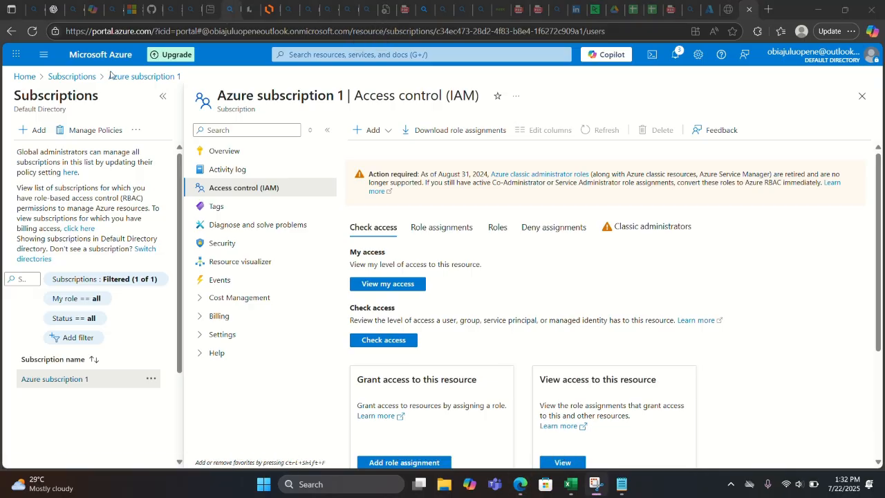
{"action": "left_click", "coordinate": [23, 81]}
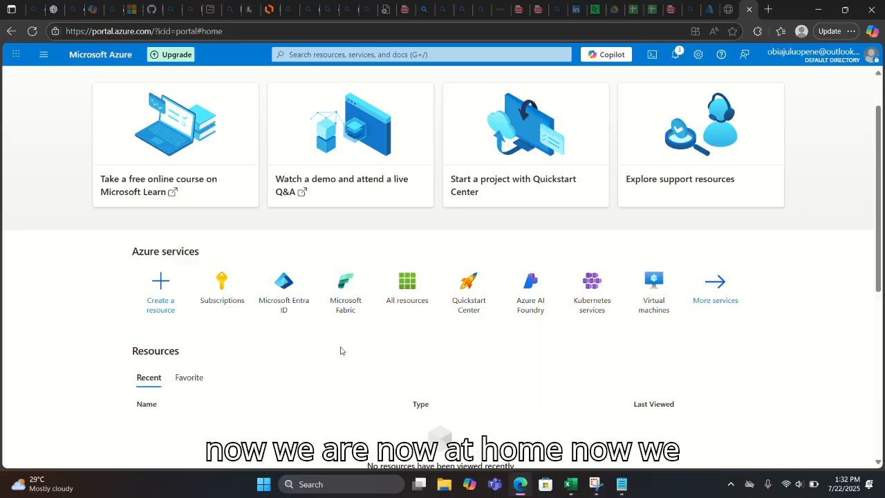
- Open Microsoft Fabric from Home's Azure services, closing a stray Fabric sign-in page along the way
{"action": "left_click", "coordinate": [351, 308]}
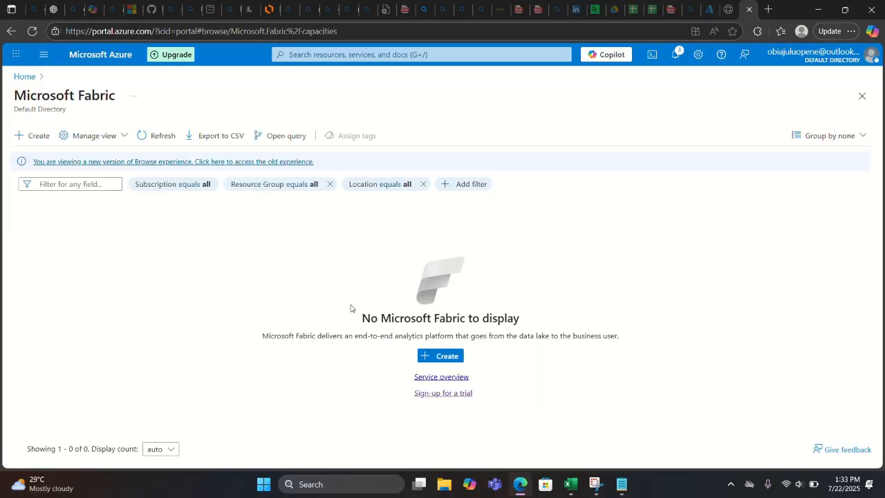
{"action": "left_click", "coordinate": [17, 55]}
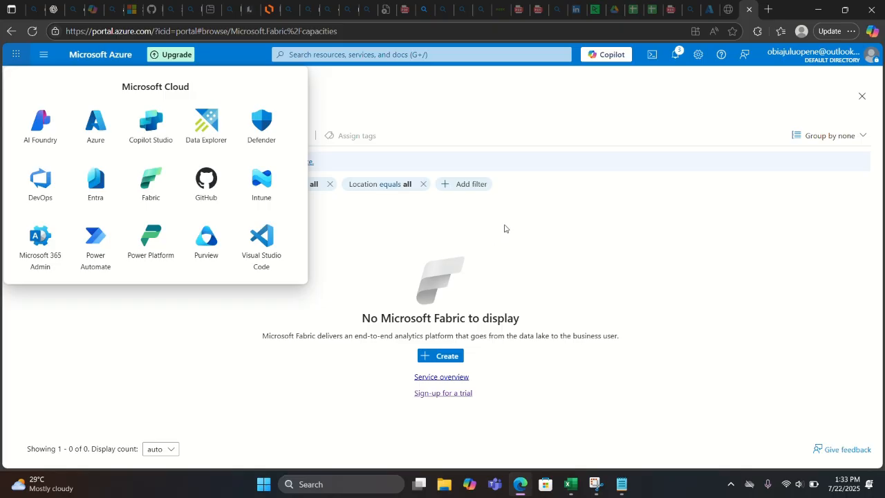
{"action": "left_click", "coordinate": [154, 188]}
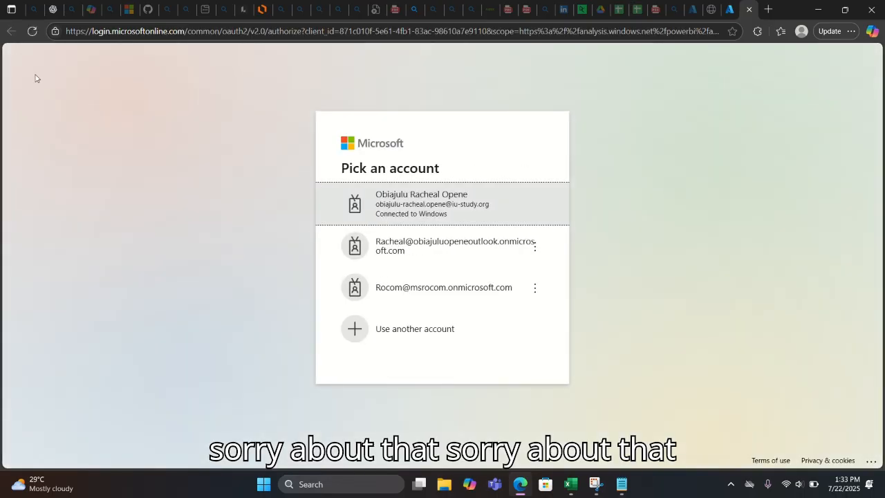
{"action": "left_click", "coordinate": [732, 14]}
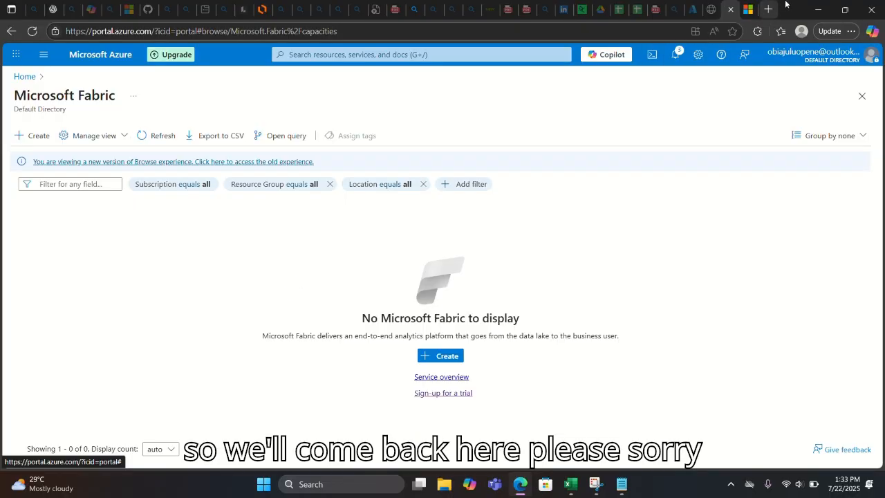
{"action": "mouse_move", "coordinate": [750, 14]}
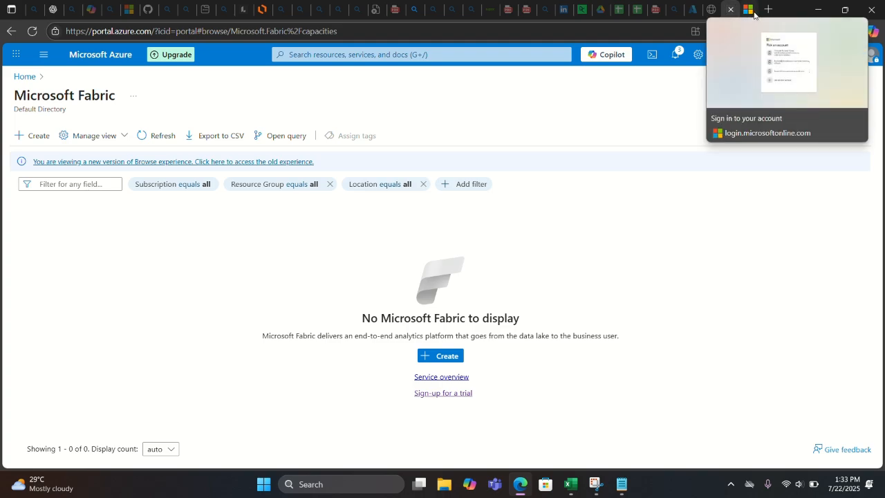
{"action": "left_click", "coordinate": [753, 13]}
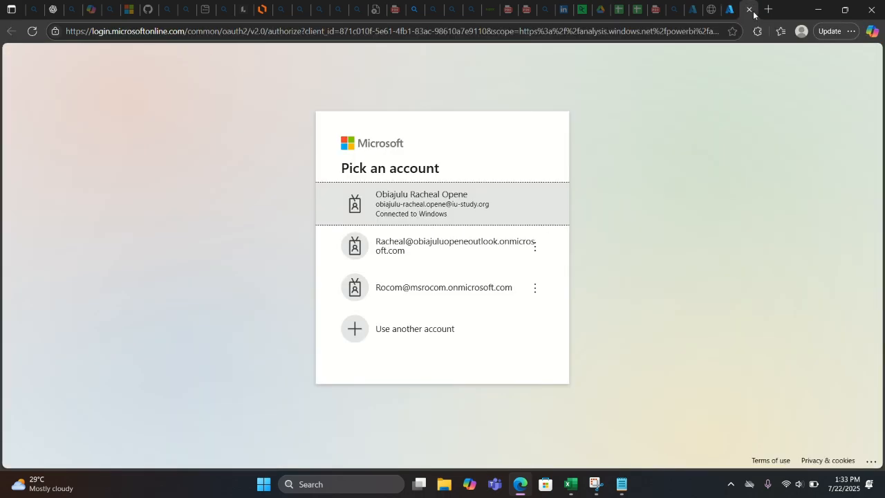
{"action": "left_click", "coordinate": [753, 12]}
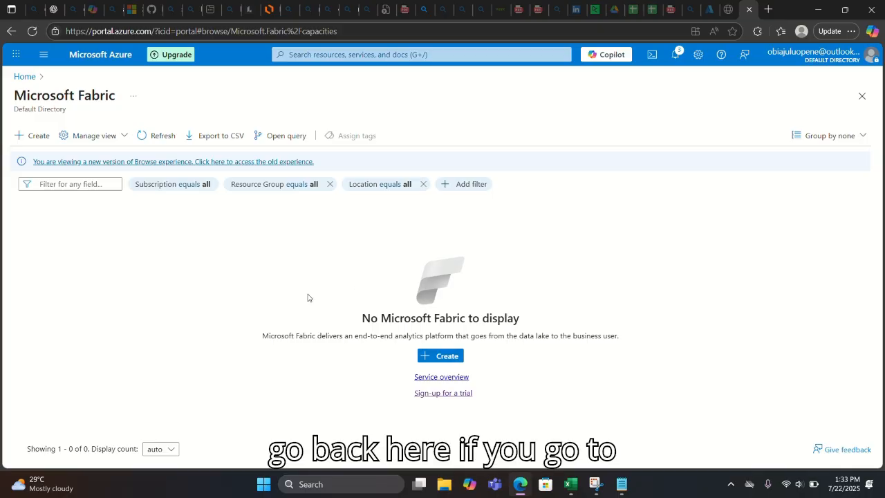
{"action": "left_click", "coordinate": [26, 76]}
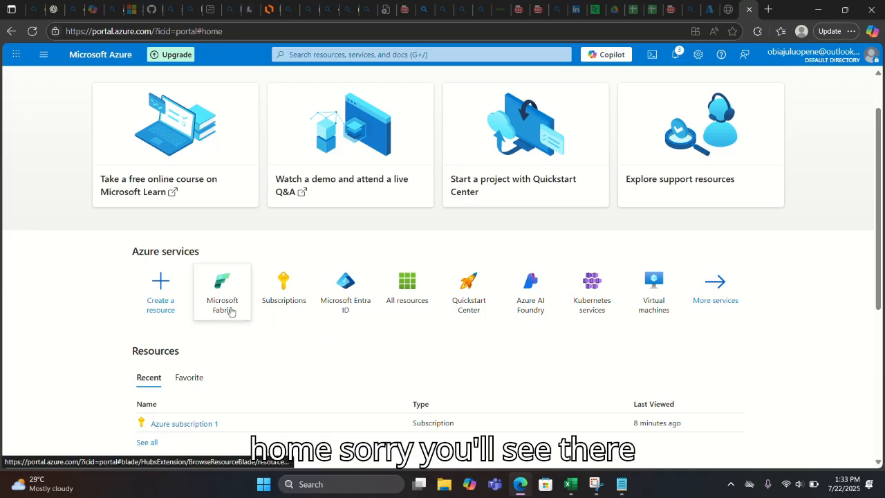
{"action": "left_click", "coordinate": [230, 311]}
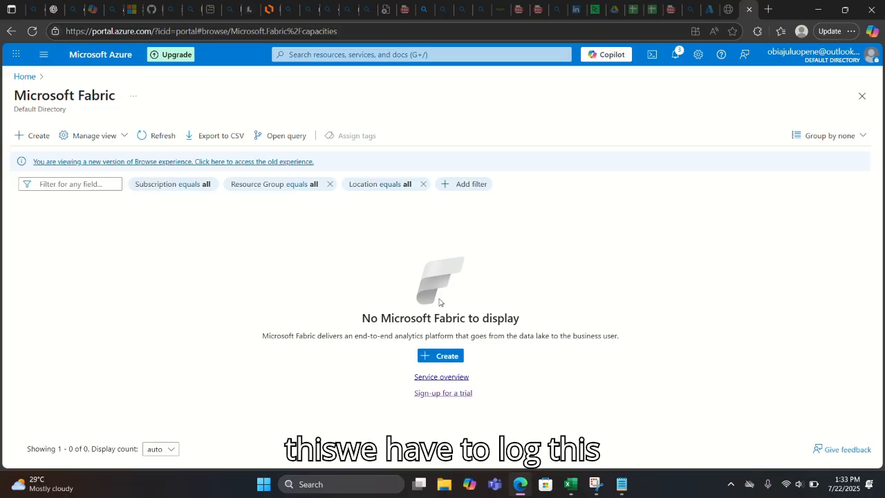
- From the account menu, choose 'Sign in with a different account', then 'Use another account'
{"action": "left_click", "coordinate": [805, 54]}
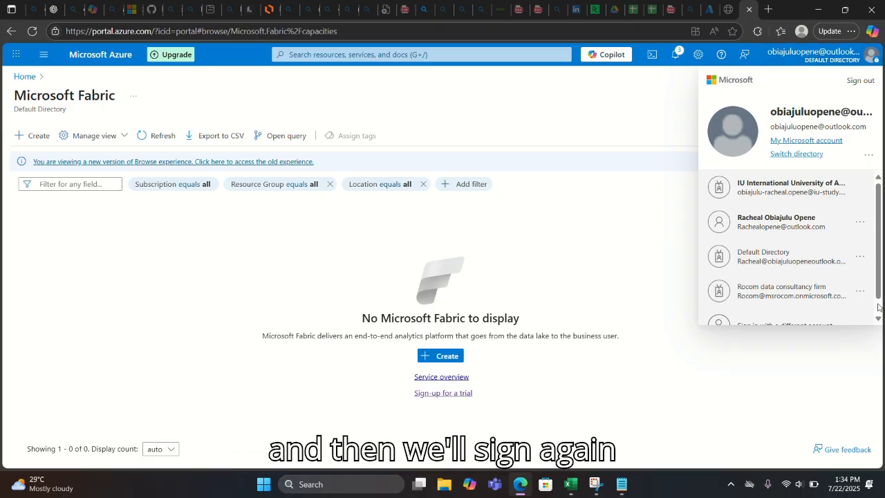
{"action": "scroll", "coordinate": [880, 307], "scroll_direction": "down", "scroll_amount": 1}
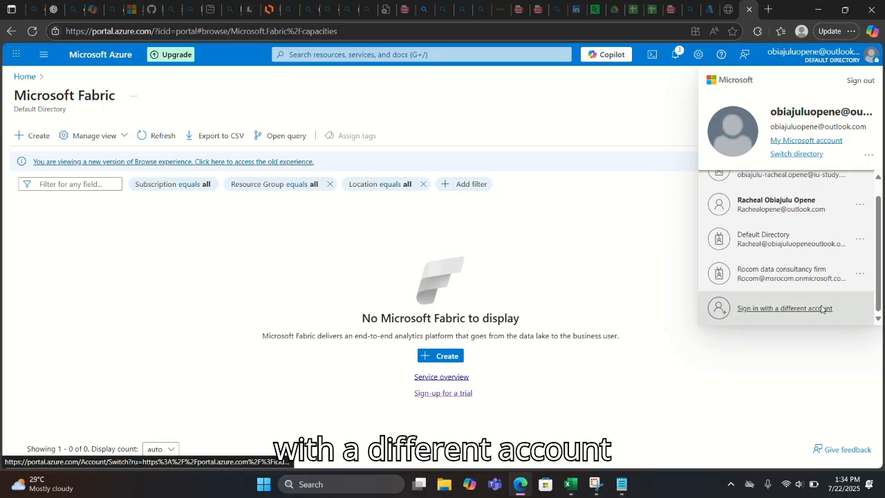
{"action": "left_click", "coordinate": [822, 309]}
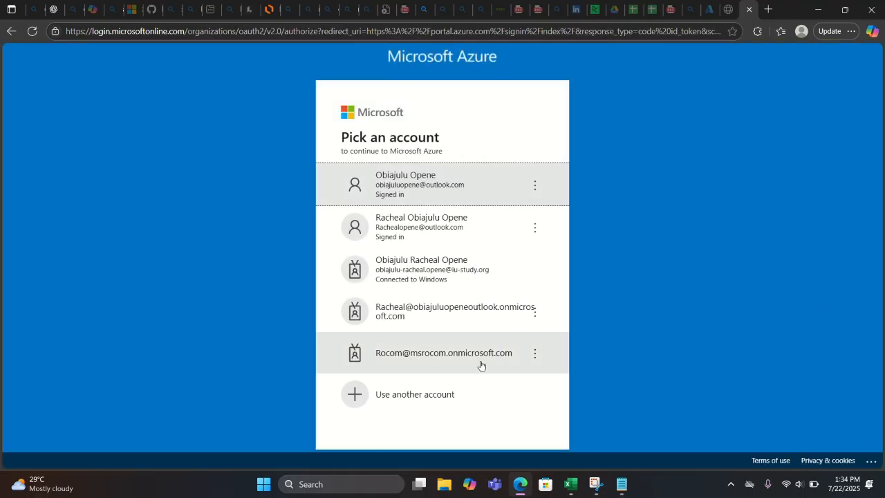
{"action": "left_click", "coordinate": [442, 411]}
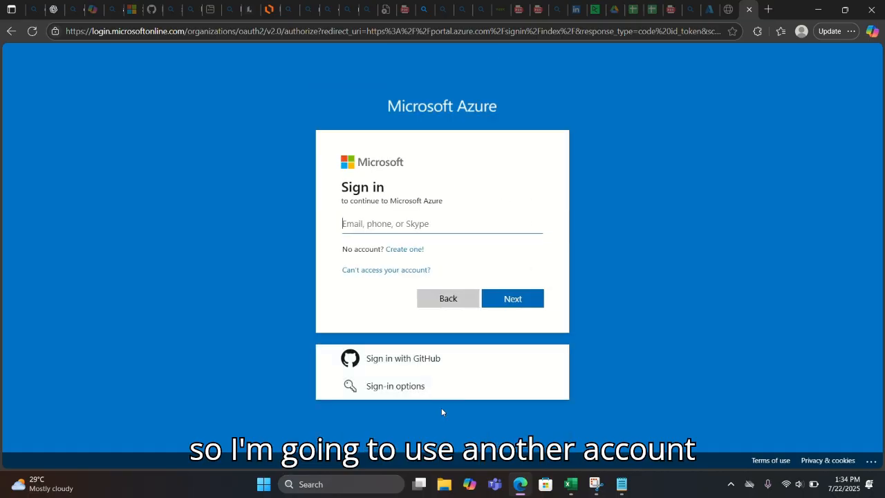
{"action": "mouse_move", "coordinate": [619, 490]}
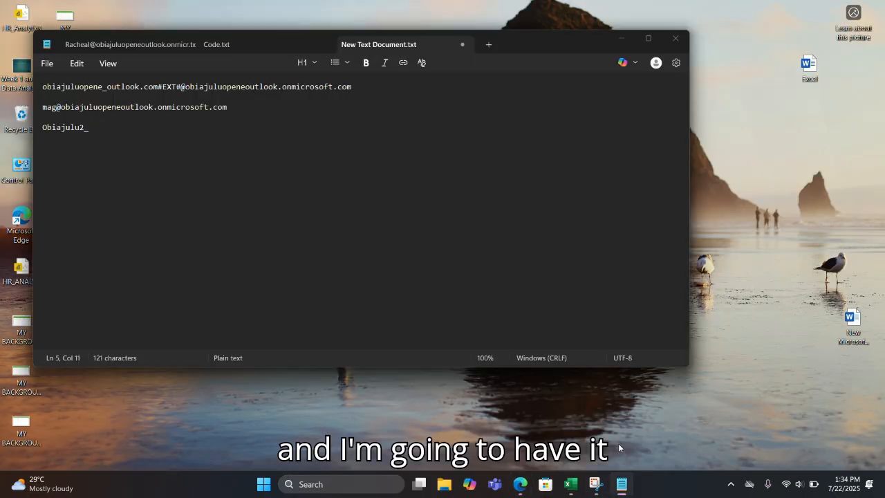
- Copy the new user's e-mail address from Notepad and focus the Azure sign-in e-mail box
{"action": "left_click", "coordinate": [618, 443]}
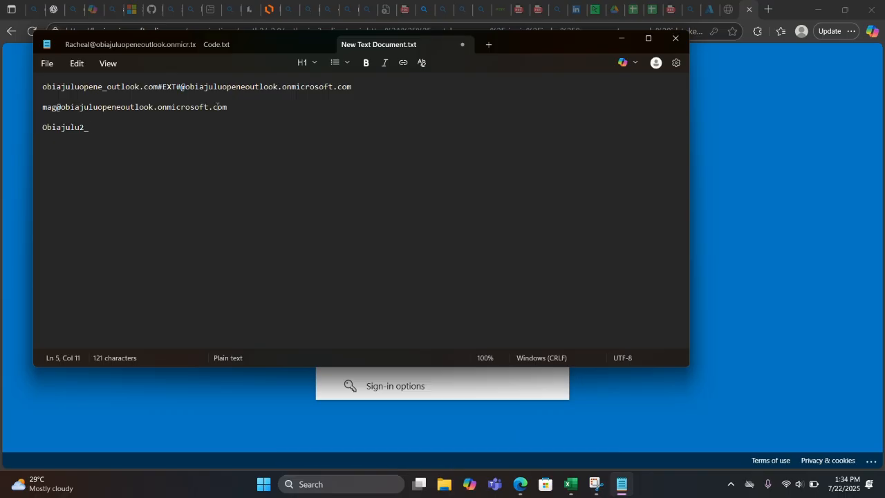
{"action": "left_click", "coordinate": [232, 109]}
{"action": "left_click_drag", "start_coordinate": [231, 109], "coordinate": [38, 113]}
{"action": "key", "text": "ctrl+c"}
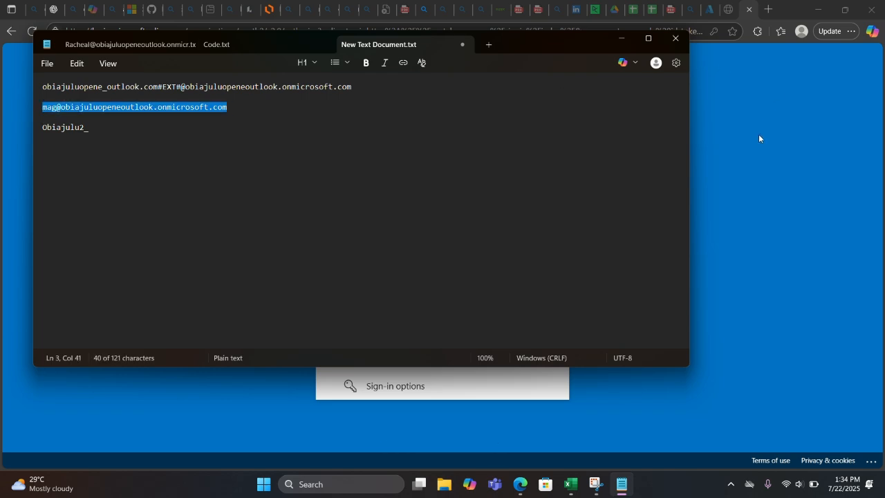
{"action": "left_click", "coordinate": [735, 139]}
{"action": "left_click", "coordinate": [441, 221]}
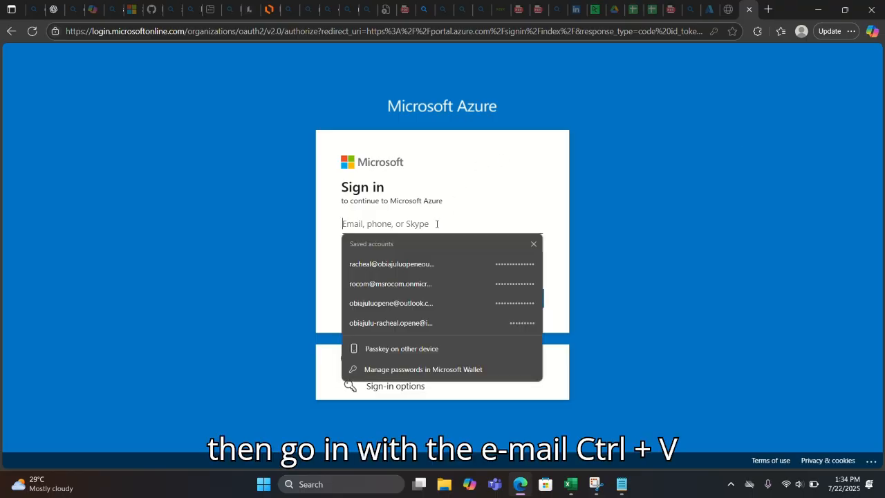
- Sign in as the new user with the pasted e-mail and the custom password
{"action": "key", "text": "ctrl+v"}
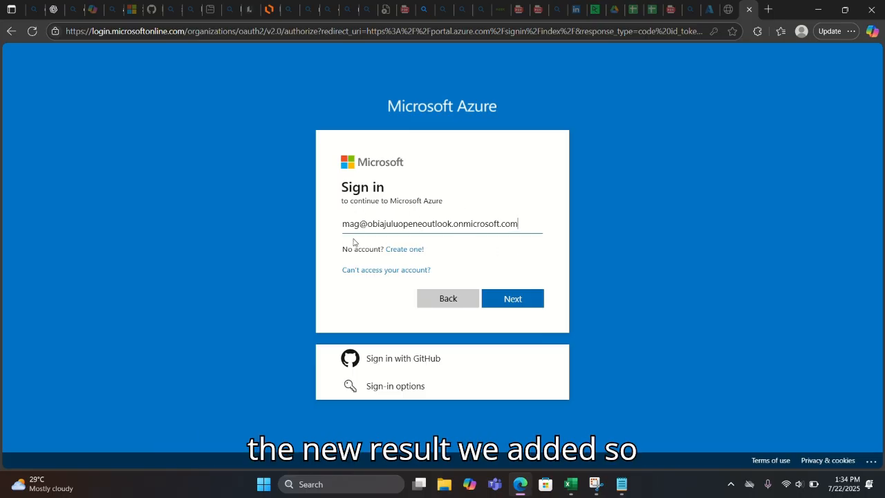
{"action": "left_click", "coordinate": [516, 298]}
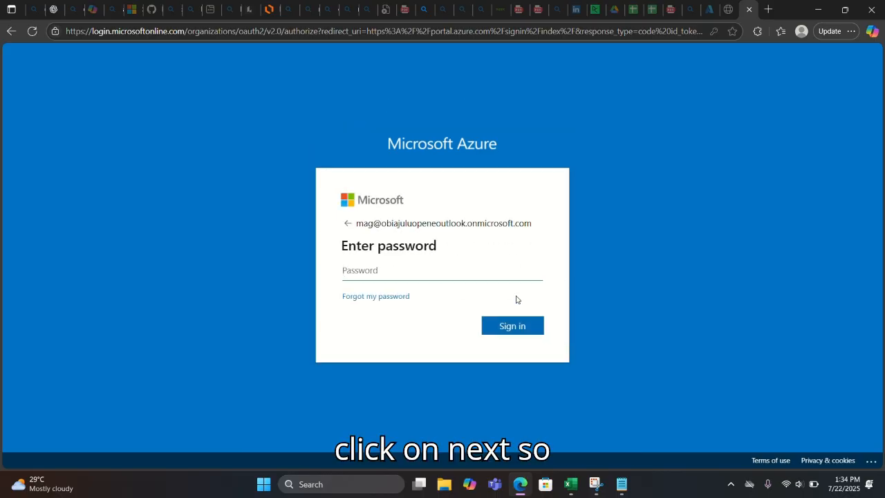
{"action": "left_click", "coordinate": [380, 272]}
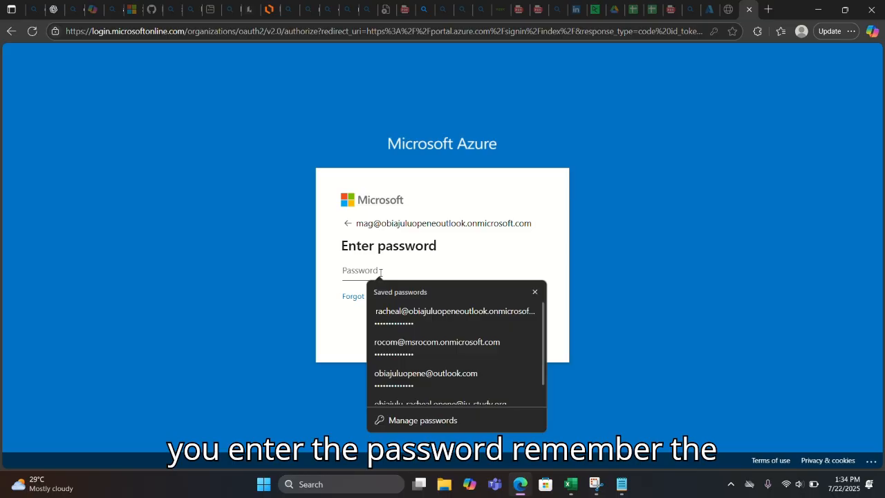
{"action": "type", "text": "•••"}
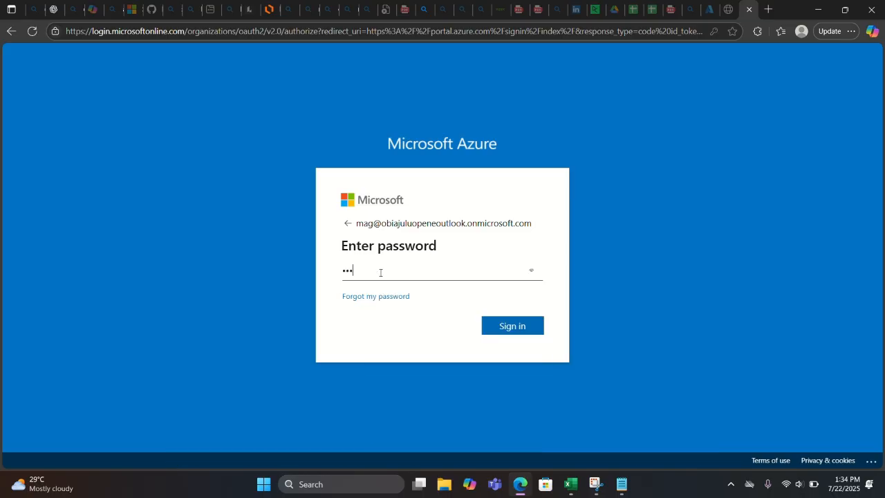
{"action": "type", "text": "•••••••"}
{"action": "left_click", "coordinate": [498, 334]}
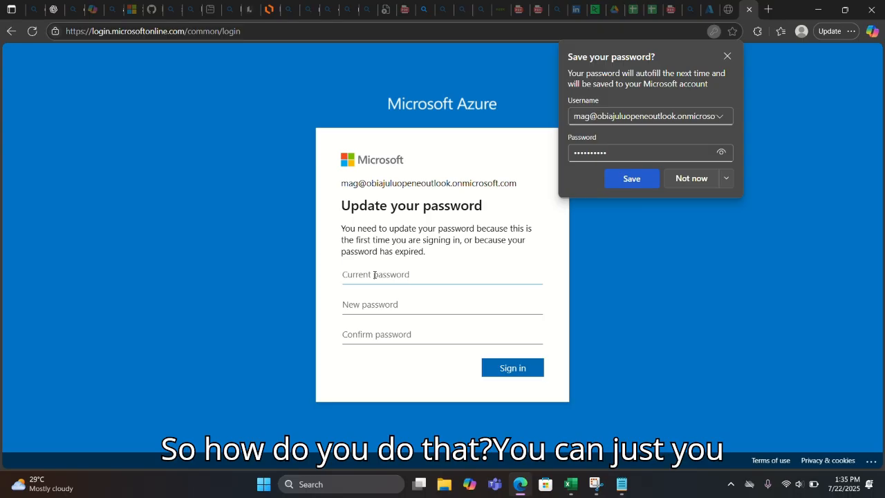
- Replace the temporary password: enter the current password, then a new one typed and confirmed
{"action": "type", "text": "•••••"}
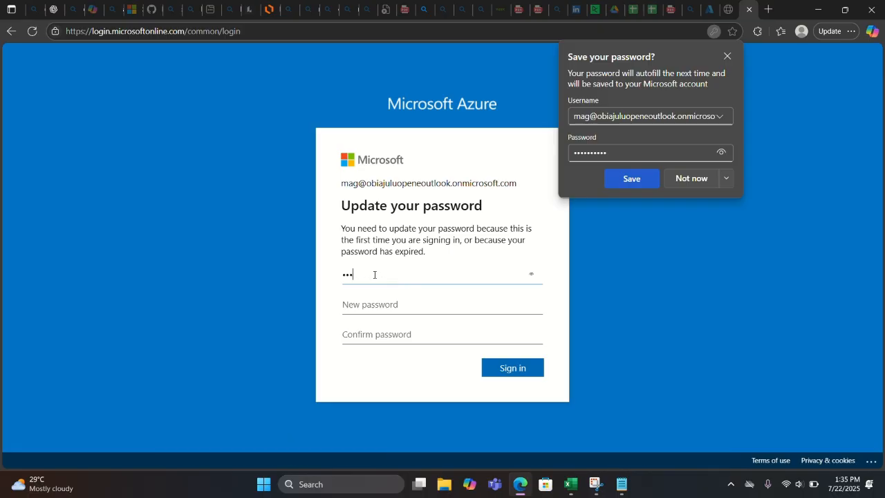
{"action": "type", "text": "•••••••"}
{"action": "key", "text": "BackSpace"}
{"action": "key", "text": "BackSpace"}
{"action": "key", "text": "BackSpace"}
{"action": "key", "text": "BackSpace"}
{"action": "key", "text": "BackSpace"}
{"action": "key", "text": "BackSpace"}
{"action": "key", "text": "BackSpace"}
{"action": "key", "text": "BackSpace"}
{"action": "key", "text": "BackSpace"}
{"action": "key", "text": "BackSpace"}
{"action": "key", "text": "BackSpace"}
{"action": "key", "text": "BackSpace"}
{"action": "key", "text": "BackSpace"}
{"action": "key", "text": "BackSpace"}
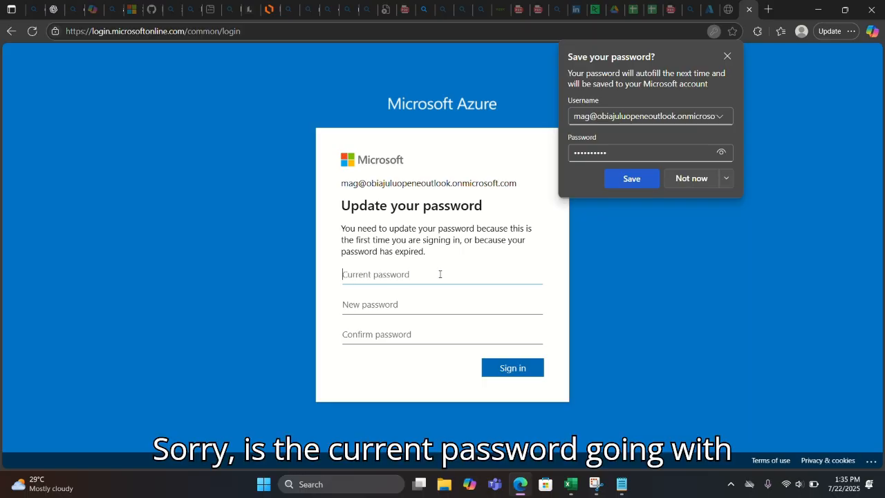
{"action": "type", "text": "•••••••"}
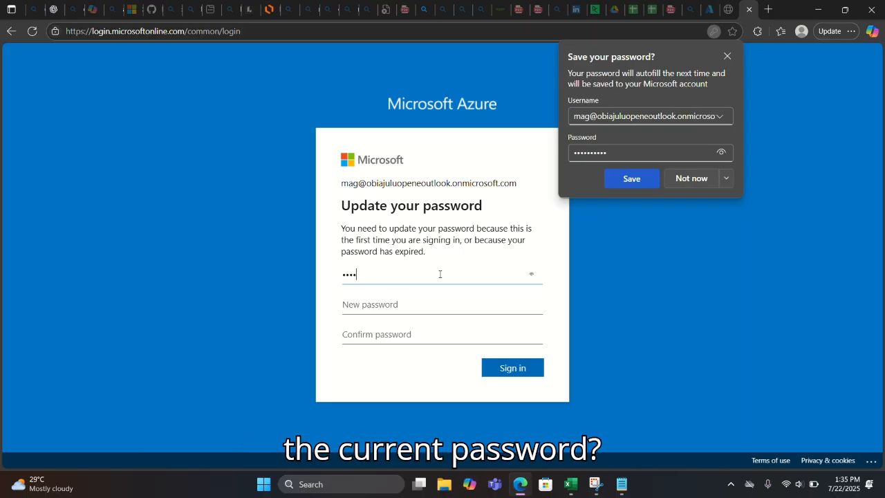
{"action": "type", "text": "•••"}
{"action": "left_click", "coordinate": [390, 311]}
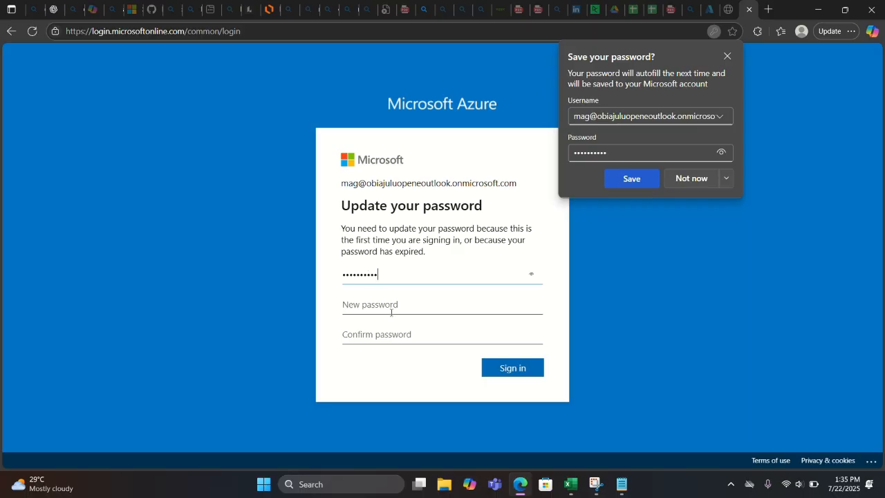
{"action": "type", "text": "••••••••••••••"}
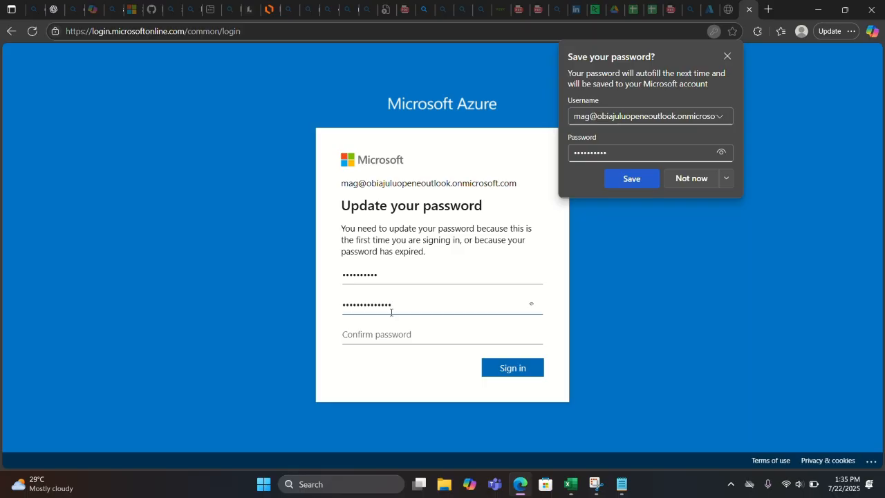
{"action": "left_click", "coordinate": [352, 337]}
{"action": "type", "text": "•••••••••••••••"}
{"action": "left_click", "coordinate": [520, 368]}
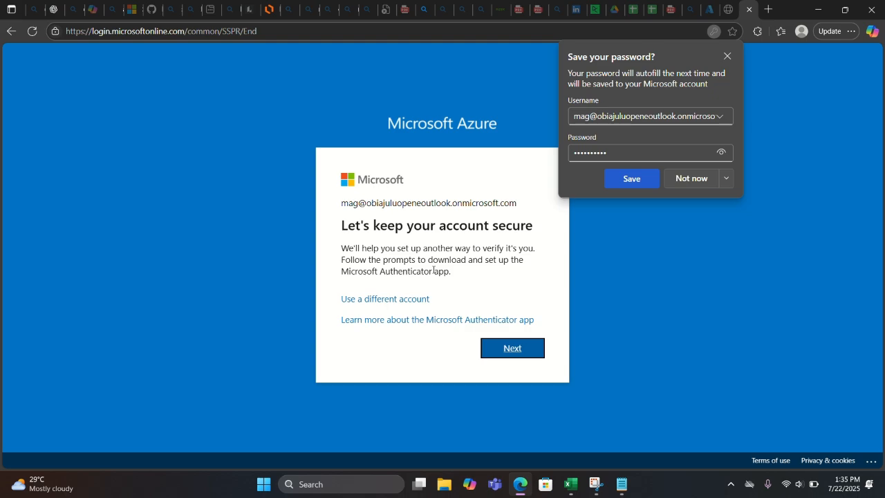
- Continue past 'Let's keep your account secure' to the Microsoft Authenticator install step
{"action": "left_click", "coordinate": [514, 347]}
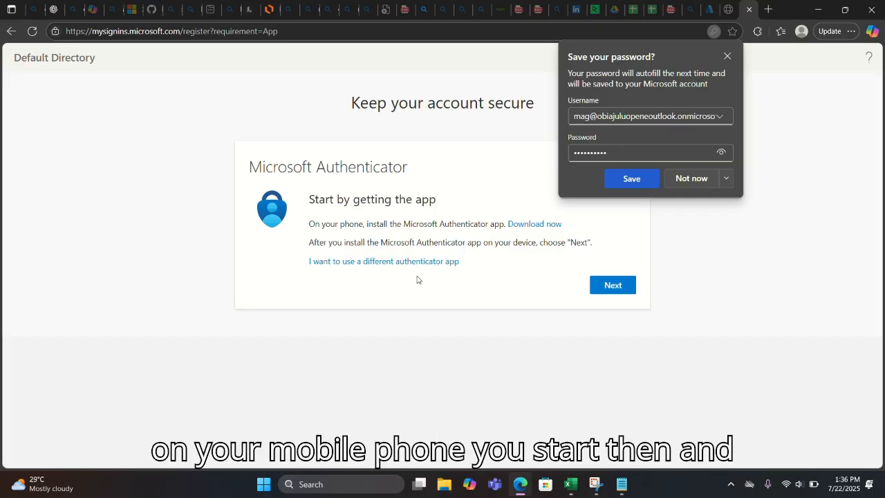
- Register Microsoft Authenticator by scanning the QR code and approving, declining the browser's password-save offer
{"action": "left_click", "coordinate": [597, 286]}
{"action": "left_click", "coordinate": [691, 179]}
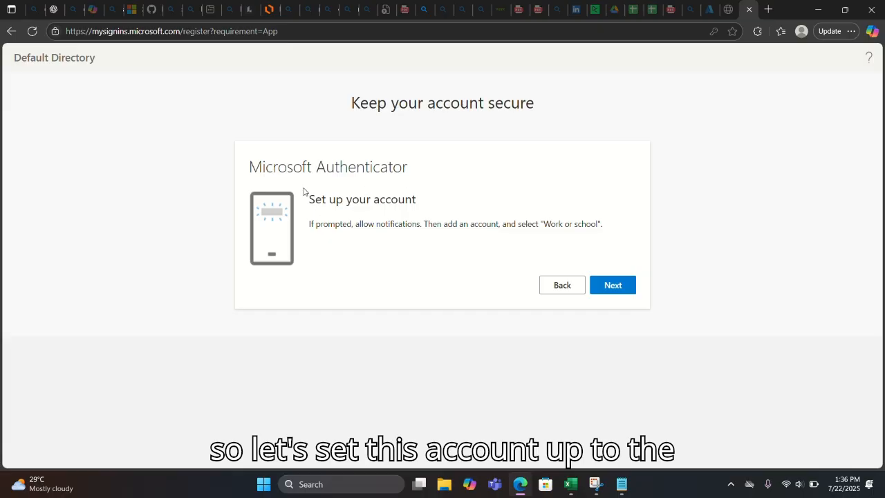
{"action": "left_click", "coordinate": [608, 281]}
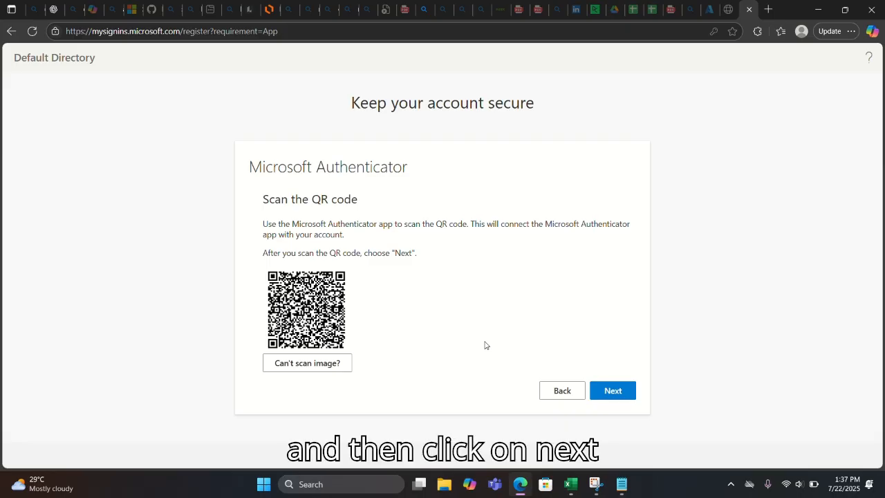
{"action": "left_click", "coordinate": [610, 390]}
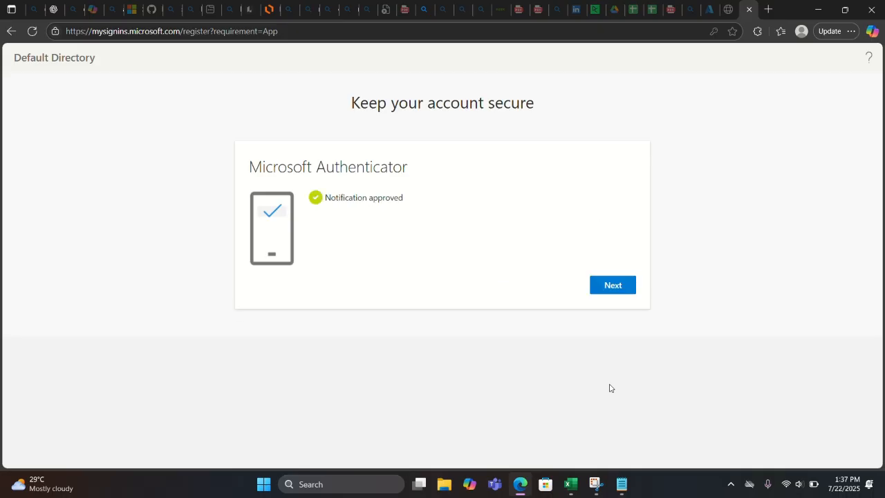
{"action": "left_click", "coordinate": [627, 285]}
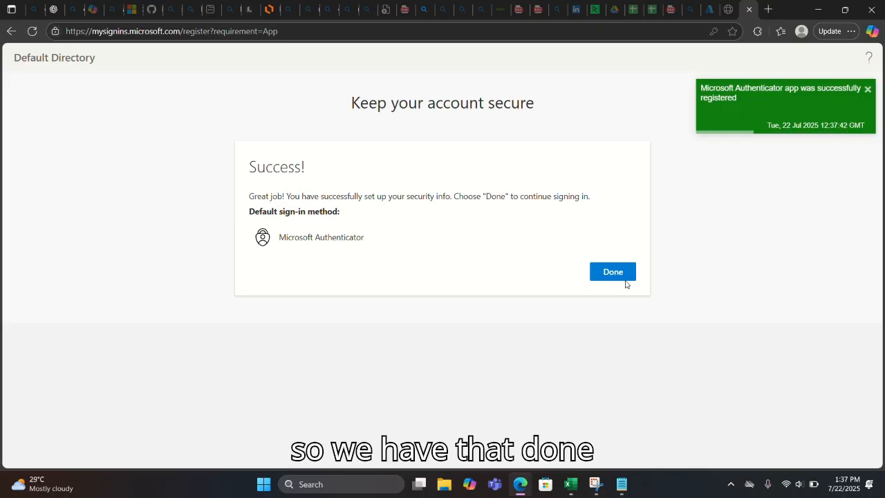
{"action": "left_click", "coordinate": [620, 275]}
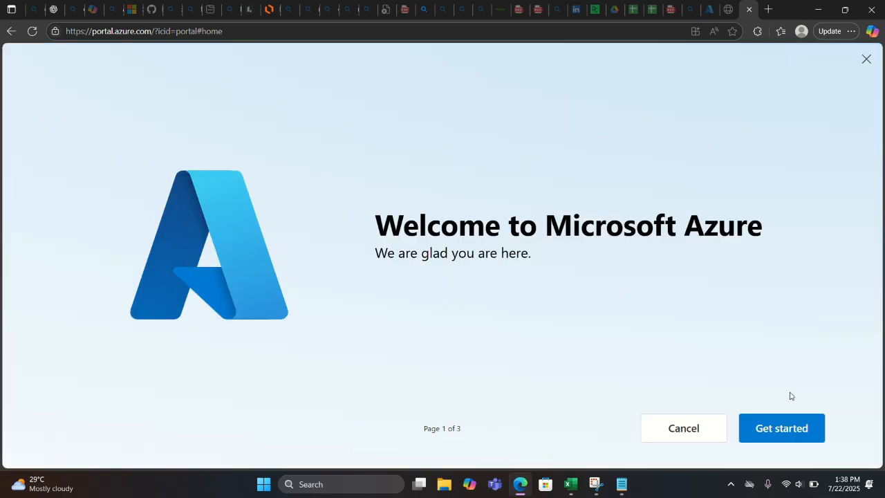
- Skip the usage-choice and portal-tour pages of the Azure welcome modal
{"action": "left_click", "coordinate": [759, 429]}
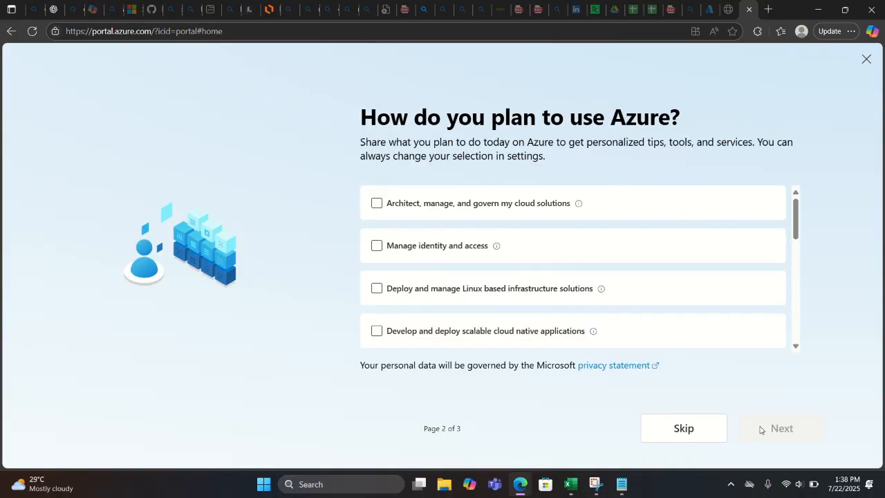
{"action": "left_click", "coordinate": [689, 441]}
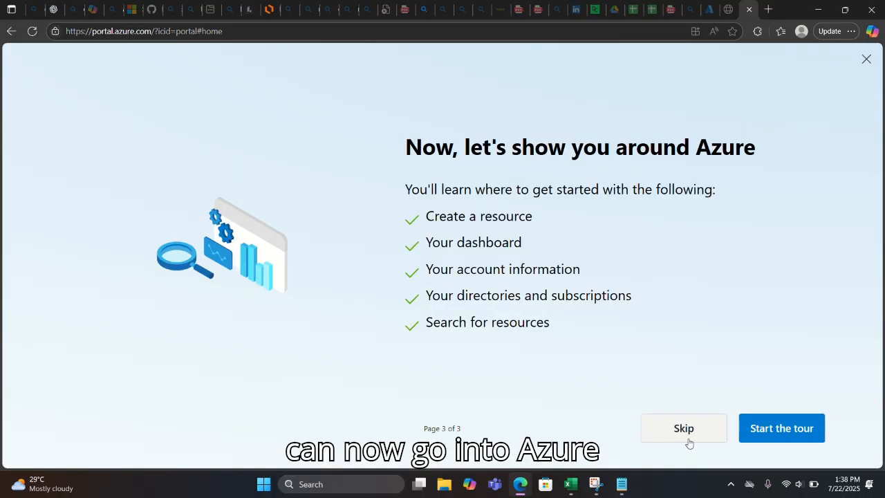
{"action": "left_click", "coordinate": [687, 441]}
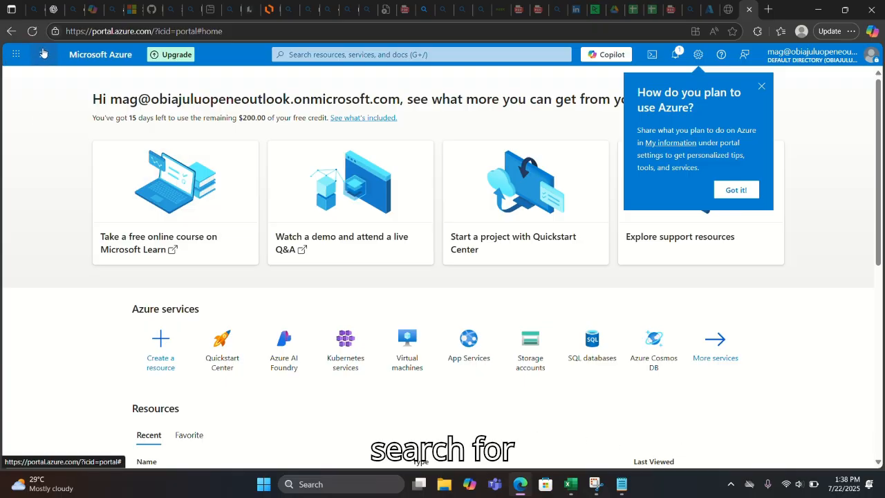
- Search the portal for 'fab' and open the Microsoft Fabric service page
{"action": "left_click", "coordinate": [42, 52]}
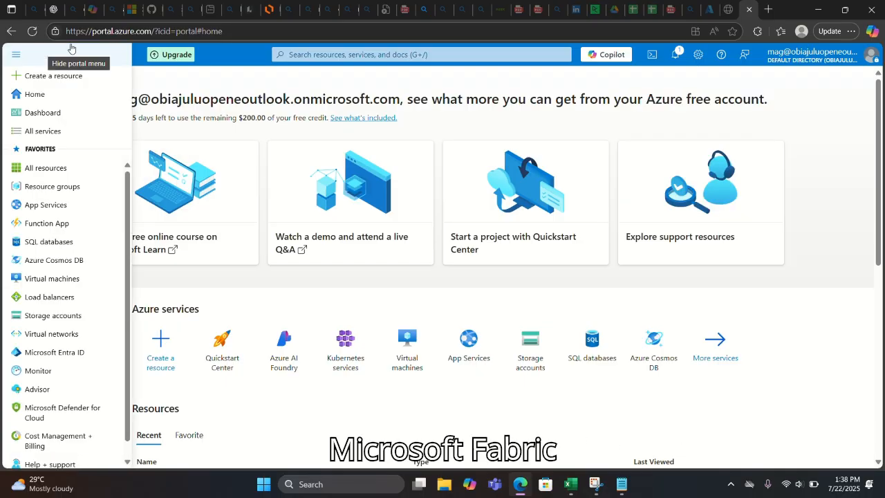
{"action": "left_click", "coordinate": [71, 49]}
{"action": "left_click", "coordinate": [341, 55]}
{"action": "type", "text": "fa"}
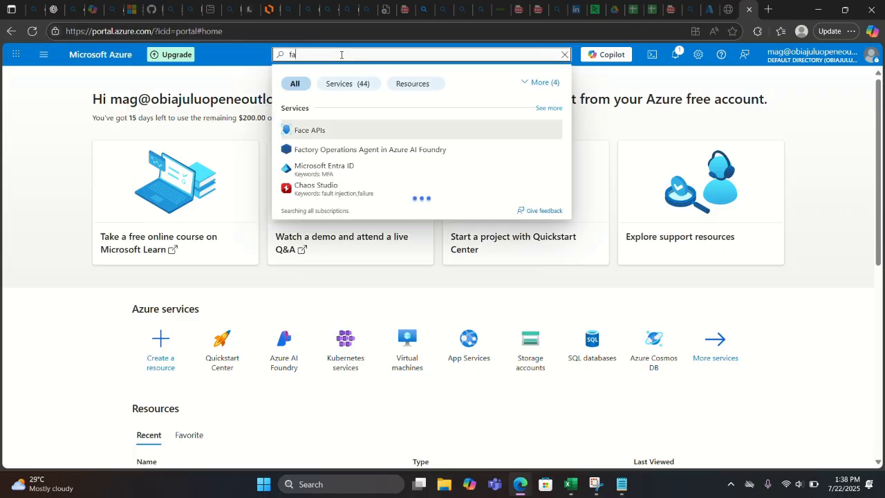
{"action": "type", "text": "b"}
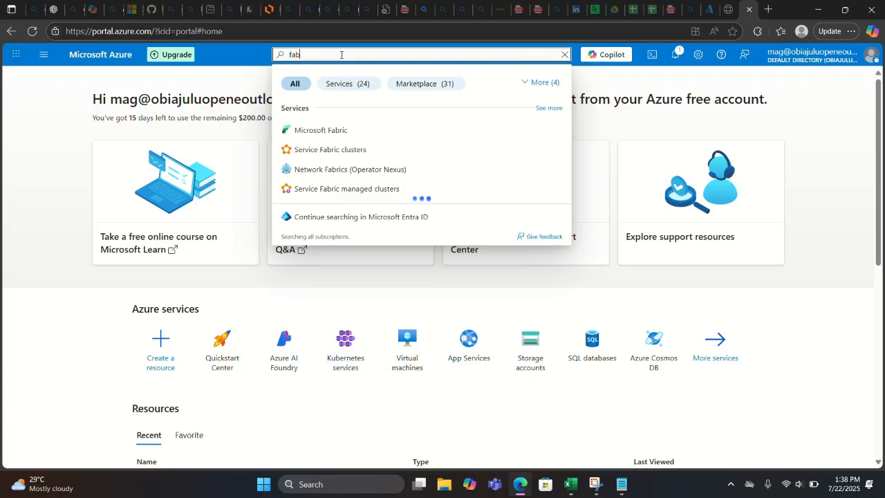
{"action": "left_click", "coordinate": [306, 129]}
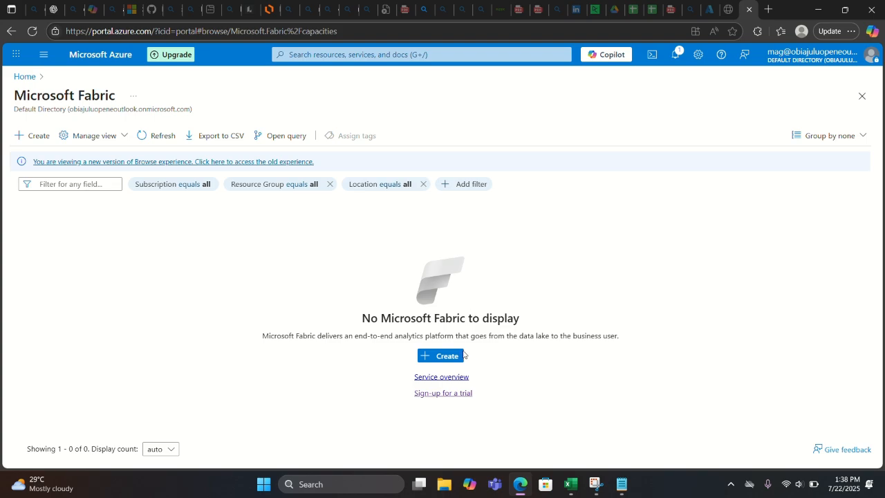
- Review the Create Fabric capacity Basics form, then abandon it via the Home breadcrumb
{"action": "left_click", "coordinate": [451, 356]}
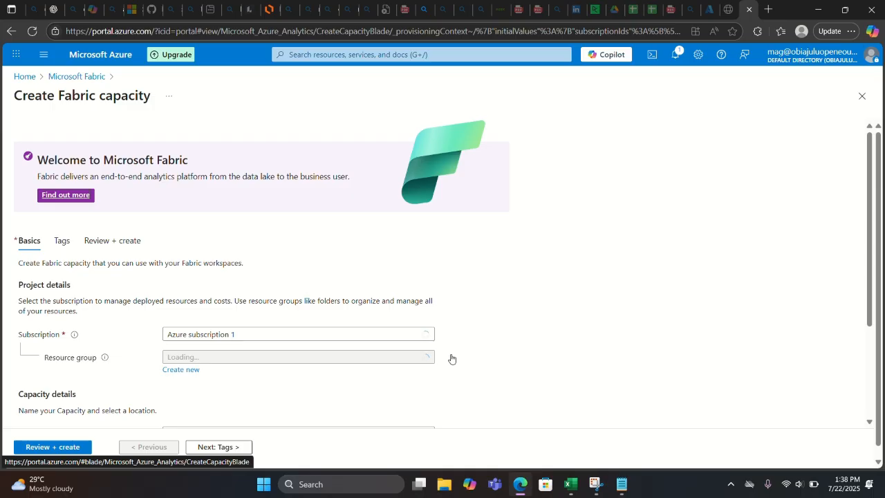
{"action": "left_click", "coordinate": [868, 349]}
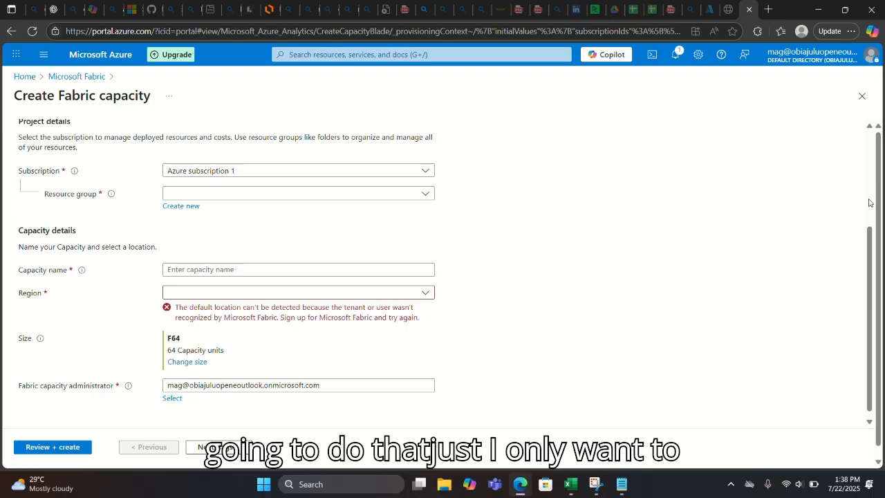
{"action": "scroll", "coordinate": [869, 202], "scroll_direction": "up", "scroll_amount": 3}
{"action": "mouse_move", "coordinate": [869, 203]}
{"action": "left_mouse_down"}
{"action": "mouse_move", "coordinate": [872, 295]}
{"action": "mouse_move", "coordinate": [869, 201]}
{"action": "left_mouse_up"}
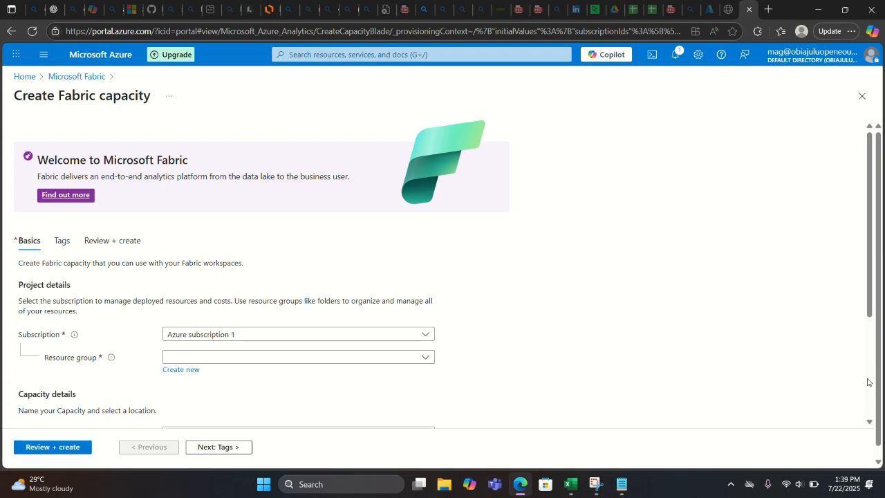
{"action": "scroll", "coordinate": [869, 382], "scroll_direction": "down", "scroll_amount": 3}
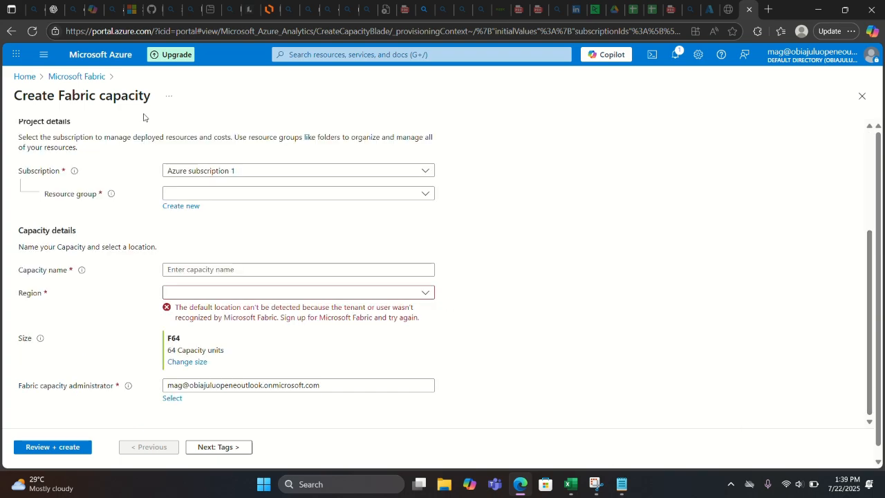
{"action": "left_click", "coordinate": [25, 79]}
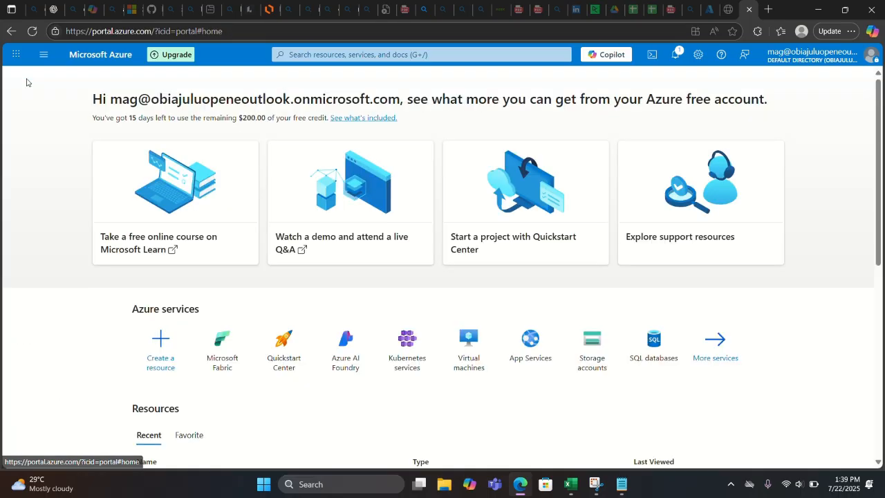
- From the Microsoft Fabric service page, follow the 'Sign-up for a trial' link
{"action": "left_click", "coordinate": [228, 349]}
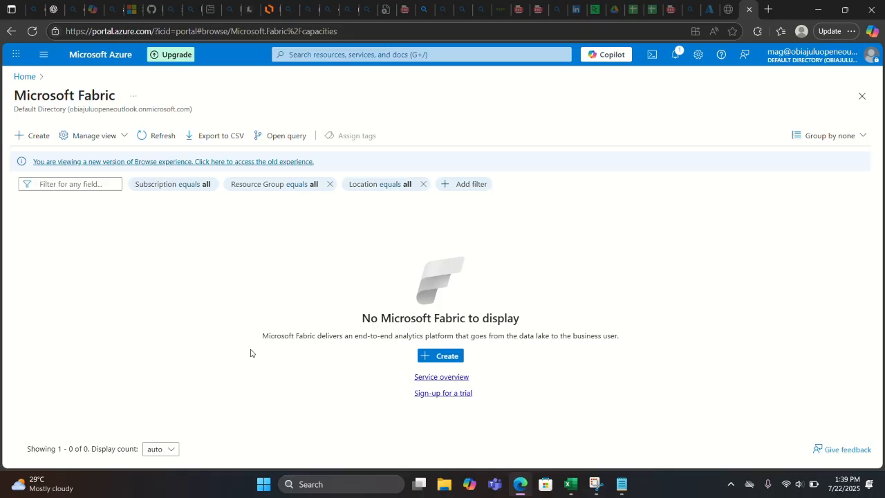
{"action": "left_click", "coordinate": [443, 393]}
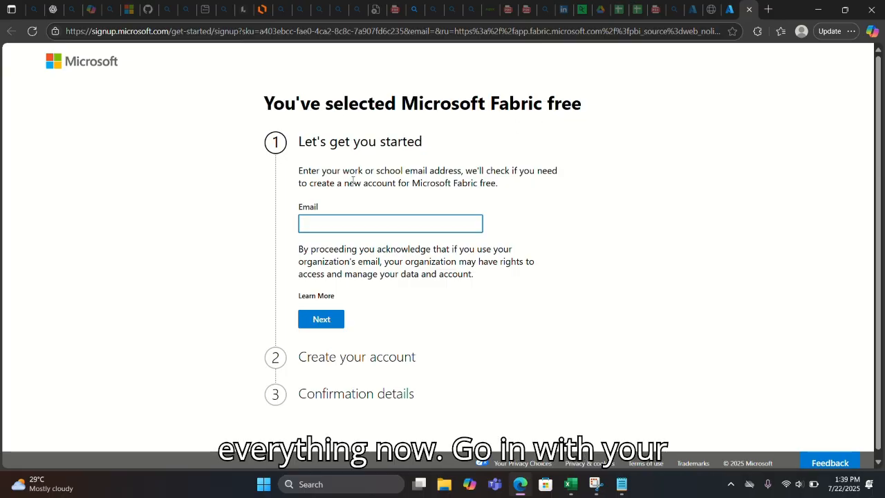
- Paste the account's work e-mail into the Fabric free sign-up form and submit it
{"action": "left_click", "coordinate": [324, 223]}
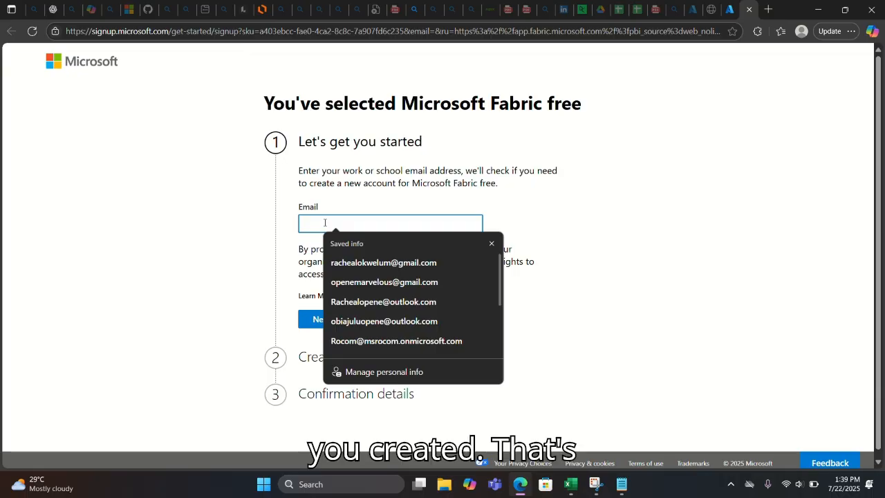
{"action": "key", "text": "ctrl+v"}
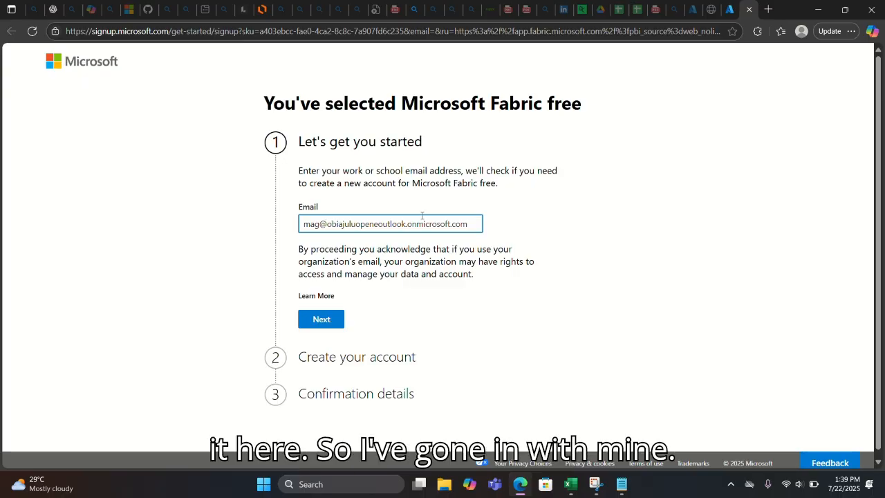
{"action": "left_click", "coordinate": [322, 321]}
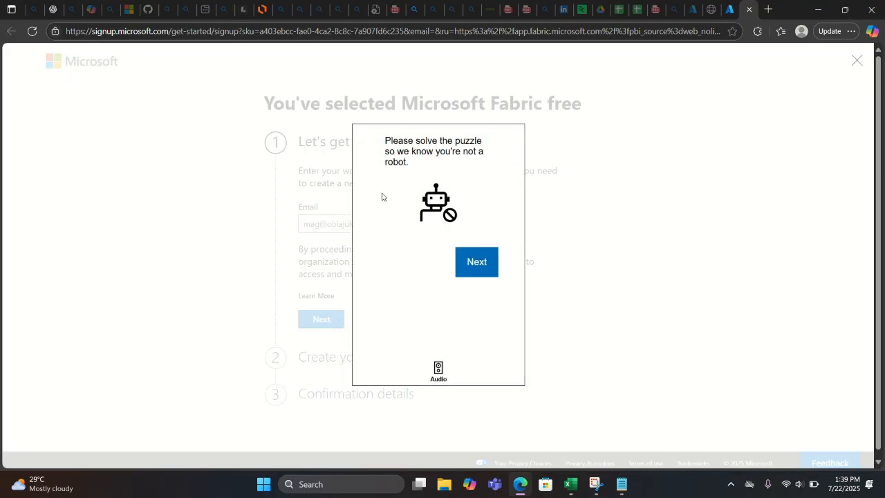
- Solve the robot check by rotating the animal image two steps to match, then submit
{"action": "left_click", "coordinate": [477, 263]}
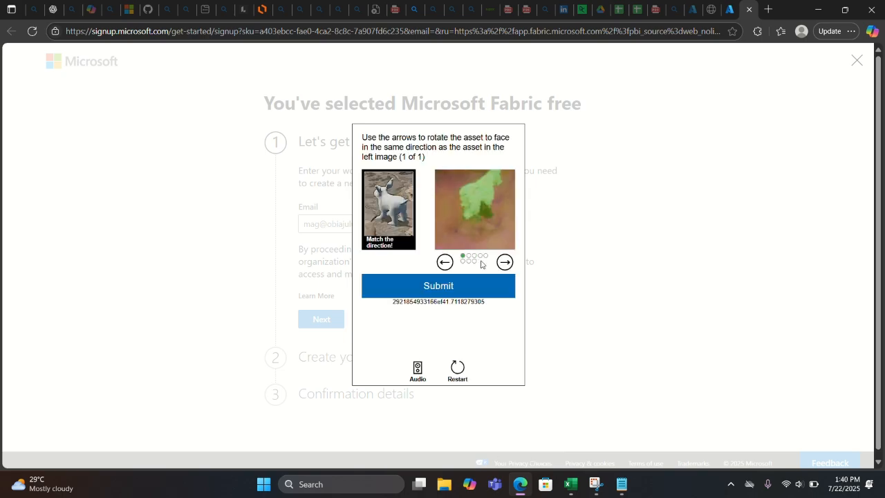
{"action": "left_click", "coordinate": [505, 262]}
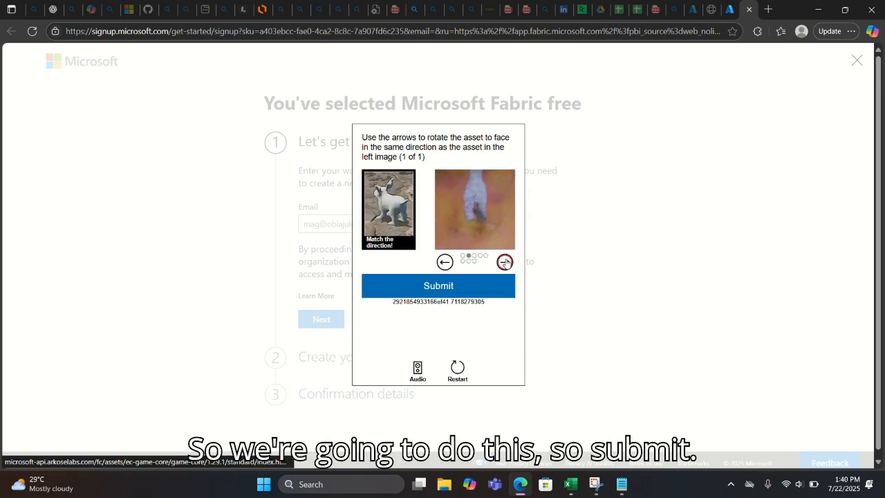
{"action": "left_click", "coordinate": [505, 262]}
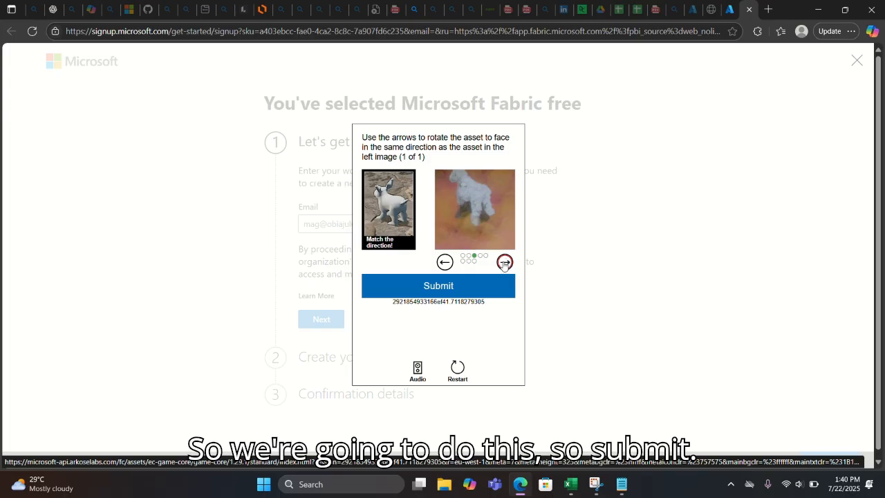
{"action": "left_click", "coordinate": [466, 288]}
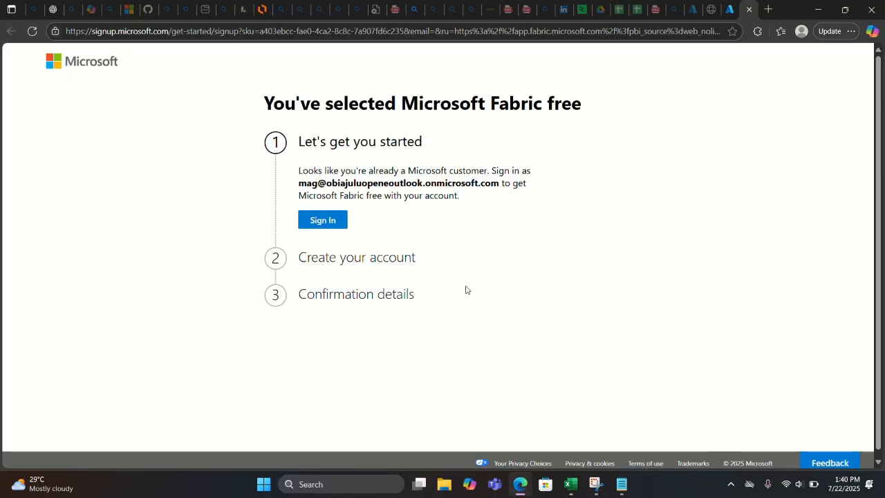
- Sign in for Fabric free and choose Nigeria as the country or region
{"action": "left_click", "coordinate": [329, 220]}
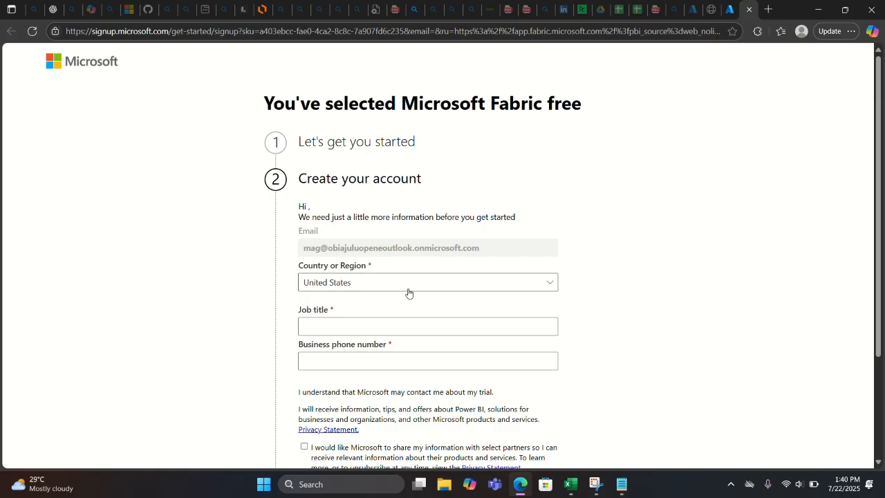
{"action": "left_click", "coordinate": [542, 293]}
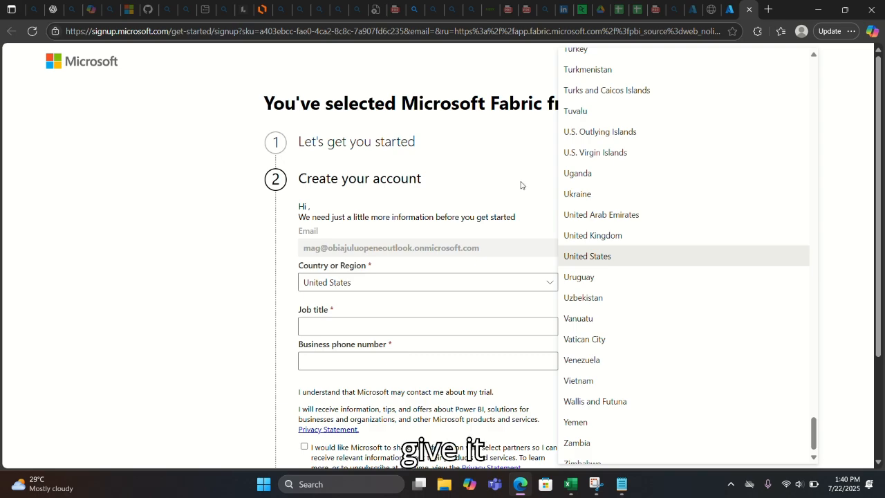
{"action": "left_click", "coordinate": [816, 372]}
{"action": "left_click", "coordinate": [816, 373]}
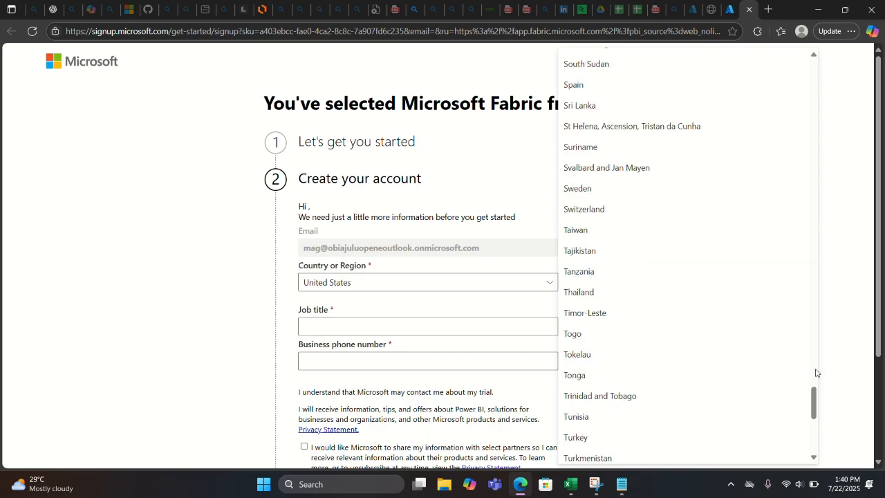
{"action": "left_click", "coordinate": [816, 372]}
{"action": "left_click_drag", "start_coordinate": [816, 369], "coordinate": [810, 212]}
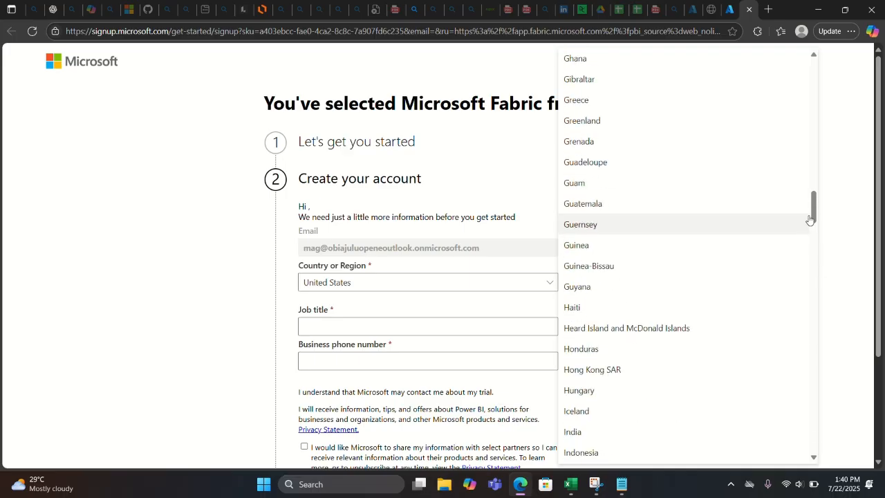
{"action": "left_click", "coordinate": [814, 246]}
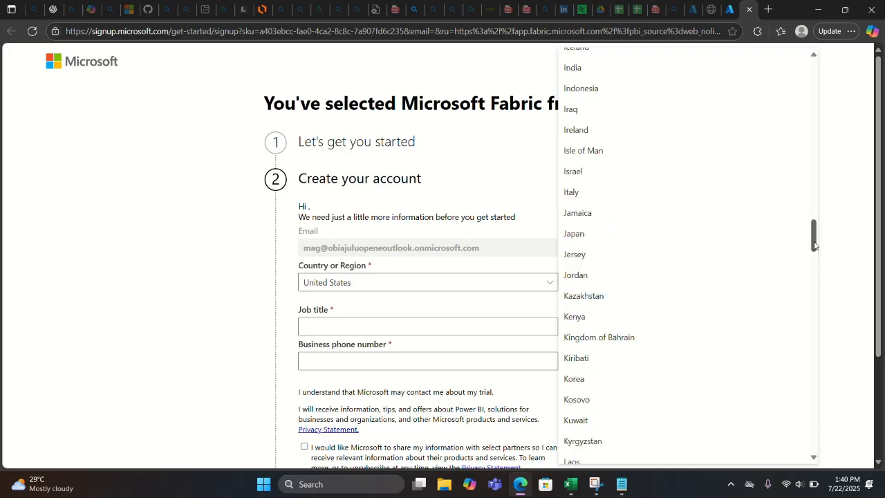
{"action": "left_click_drag", "start_coordinate": [815, 247], "coordinate": [807, 319]}
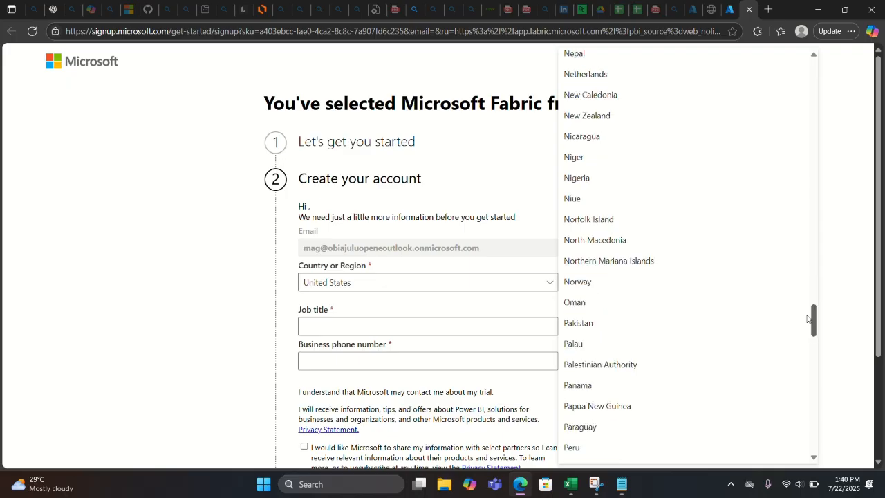
{"action": "left_click", "coordinate": [646, 179]}
- Enter 'Data Analyst' as the job title
{"action": "left_click", "coordinate": [458, 328]}
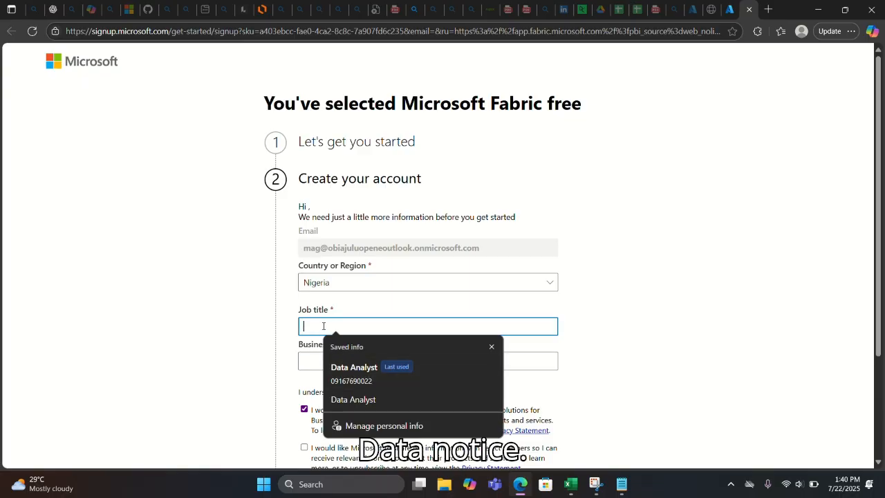
{"action": "type", "text": "Data Analyst"}
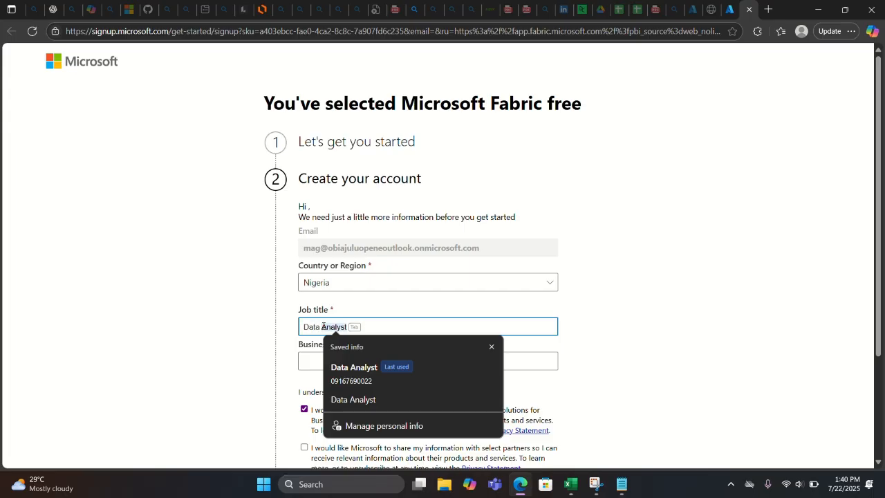
{"action": "key", "text": "Return"}
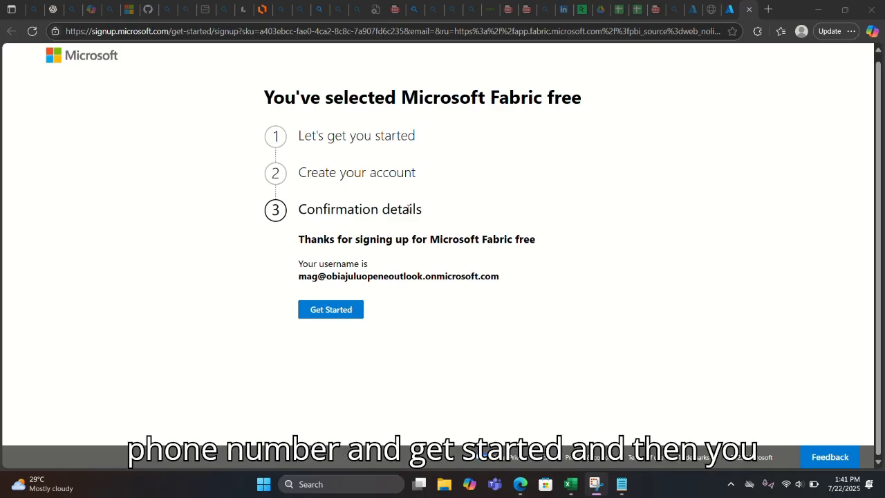
- Enter Microsoft Fabric, cancelling the Welcome tour and closing its reminder popup
{"action": "left_click", "coordinate": [343, 309]}
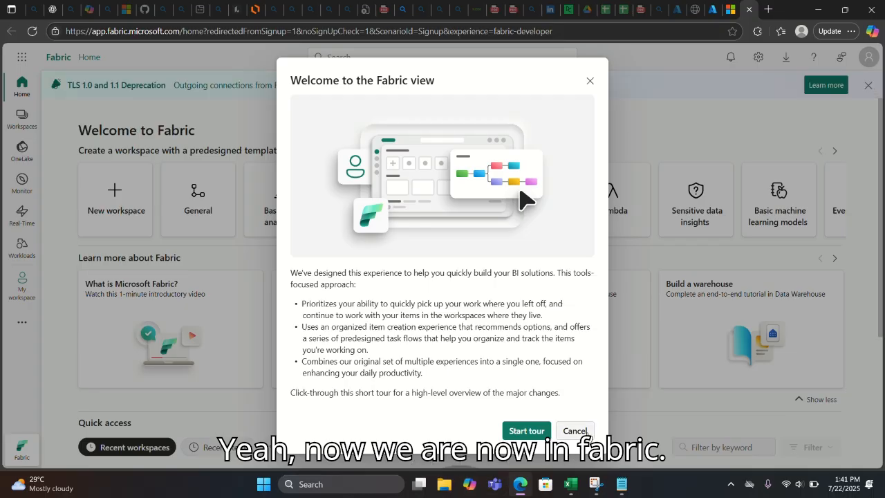
{"action": "left_click", "coordinate": [587, 432]}
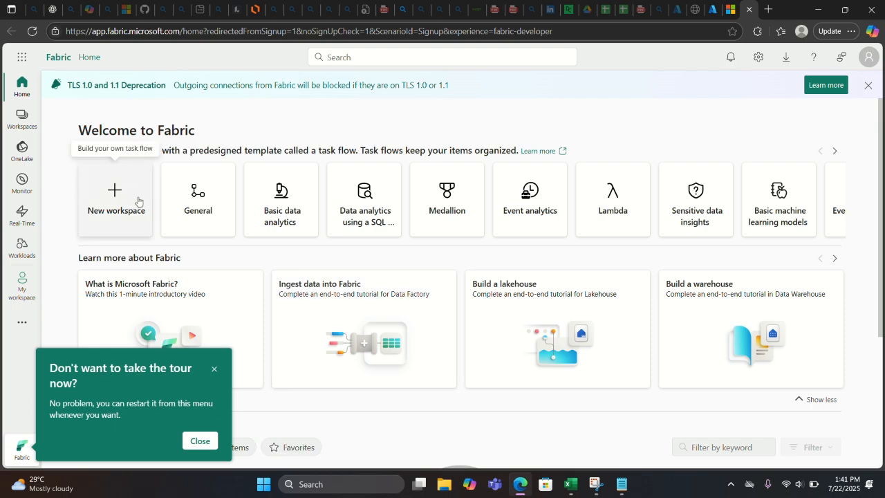
{"action": "left_click", "coordinate": [201, 440]}
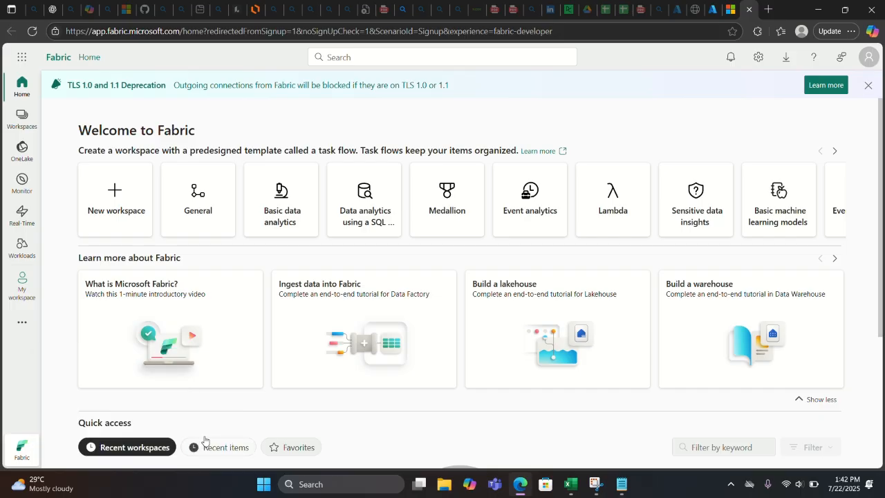
- Create a new workspace named NEW
{"action": "left_click", "coordinate": [138, 211]}
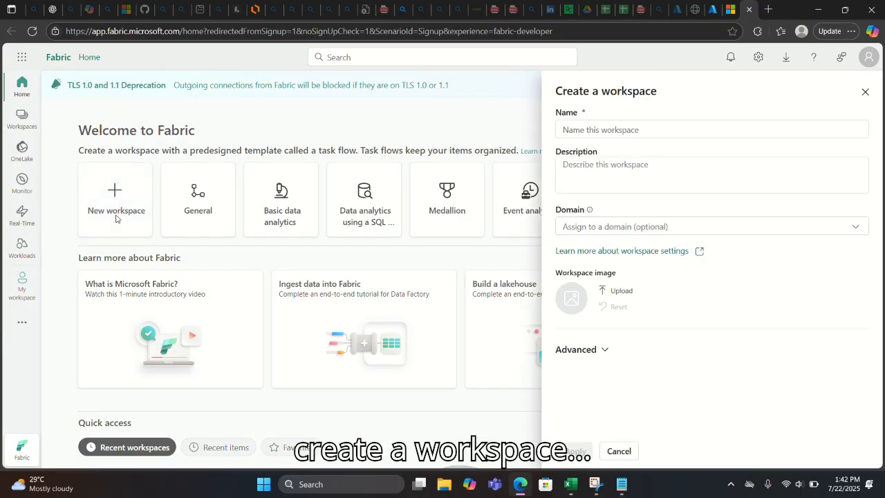
{"action": "left_click", "coordinate": [612, 128]}
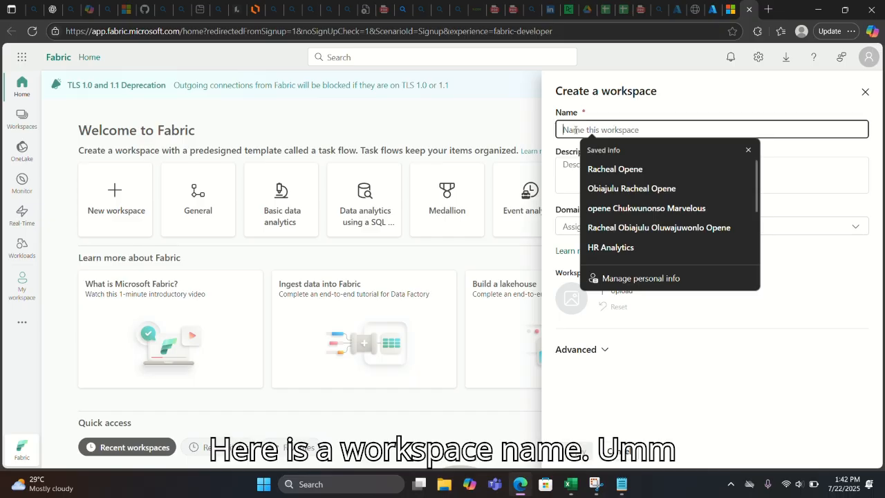
{"action": "type", "text": "NEW"}
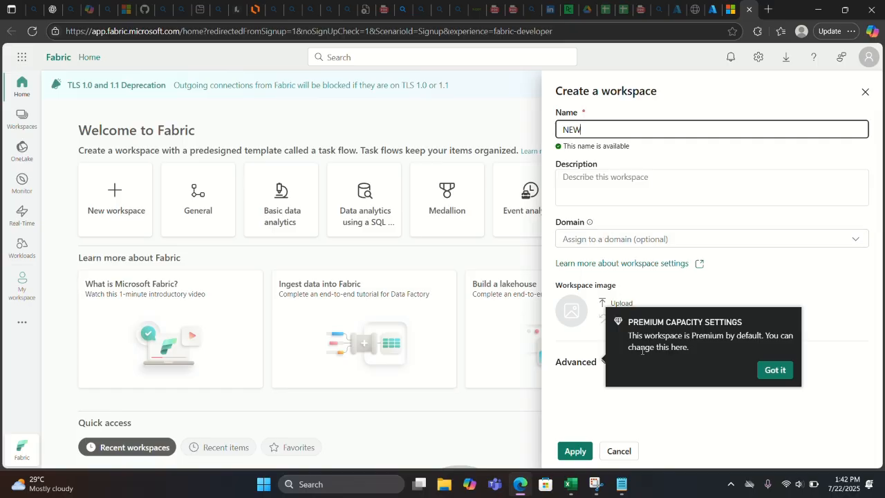
{"action": "left_click", "coordinate": [571, 452]}
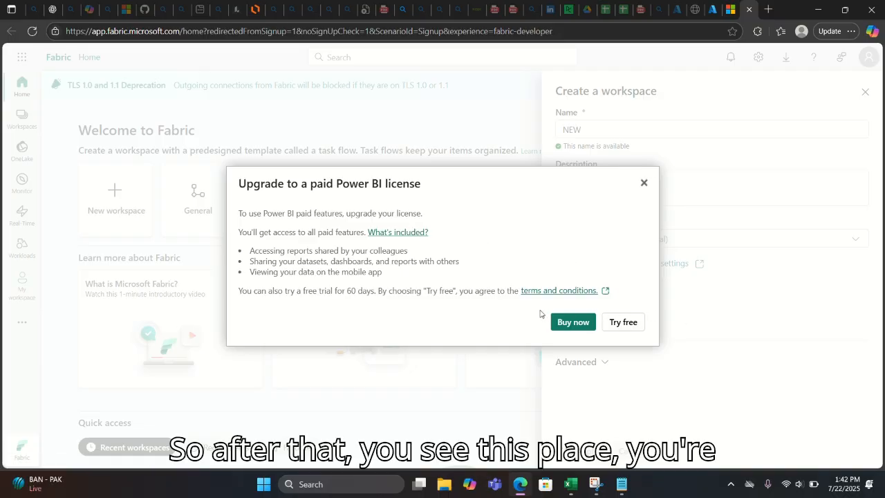
- Start the 60-day free Power BI trial and dismiss the trial and premium capacity notices
{"action": "left_click", "coordinate": [612, 324]}
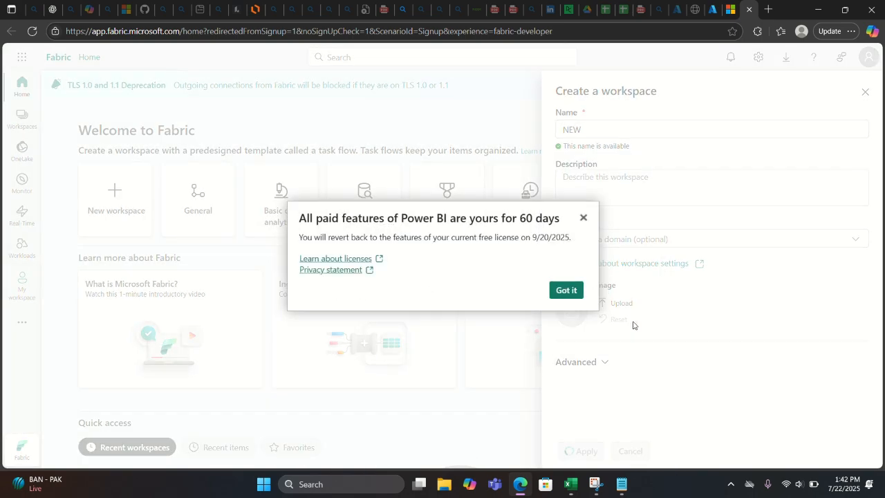
{"action": "left_click", "coordinate": [565, 291]}
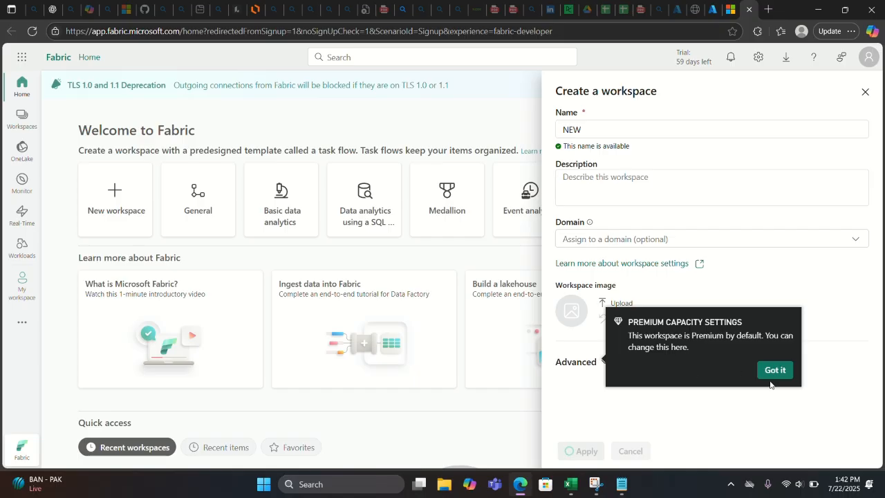
{"action": "left_click", "coordinate": [777, 375]}
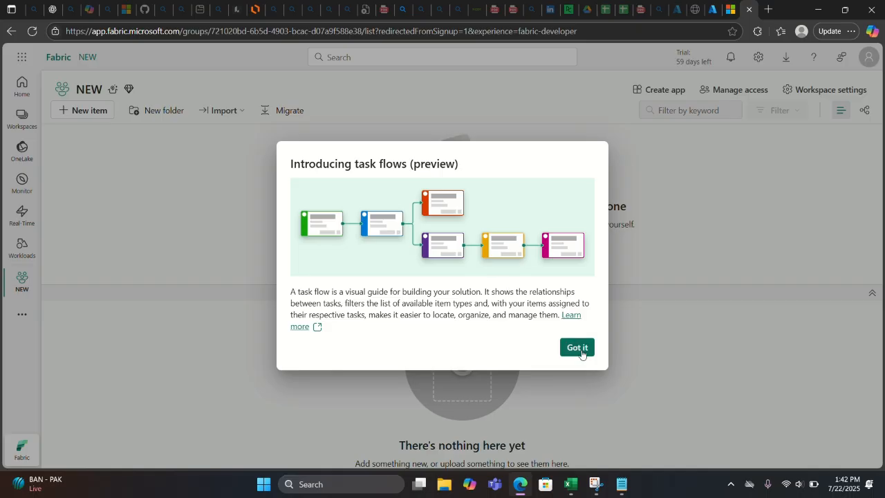
- Dismiss the task flows introduction, then browse the New item types list and close it
{"action": "left_click", "coordinate": [578, 348]}
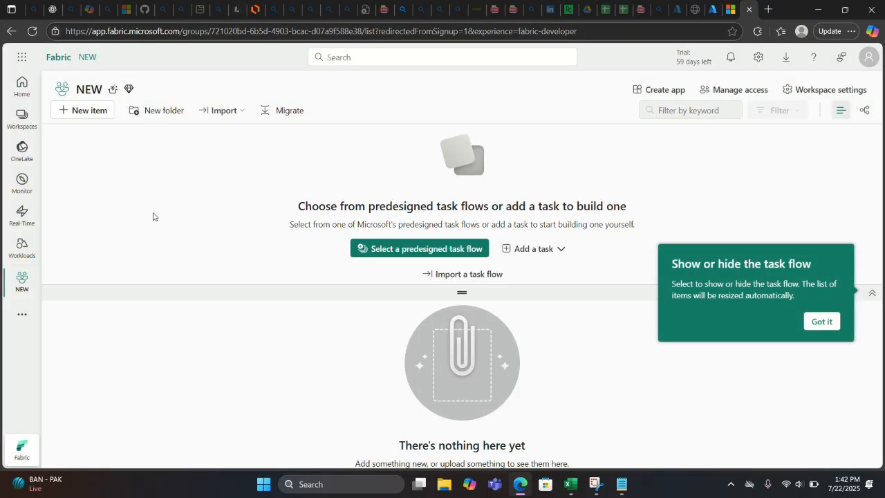
{"action": "left_click", "coordinate": [73, 112]}
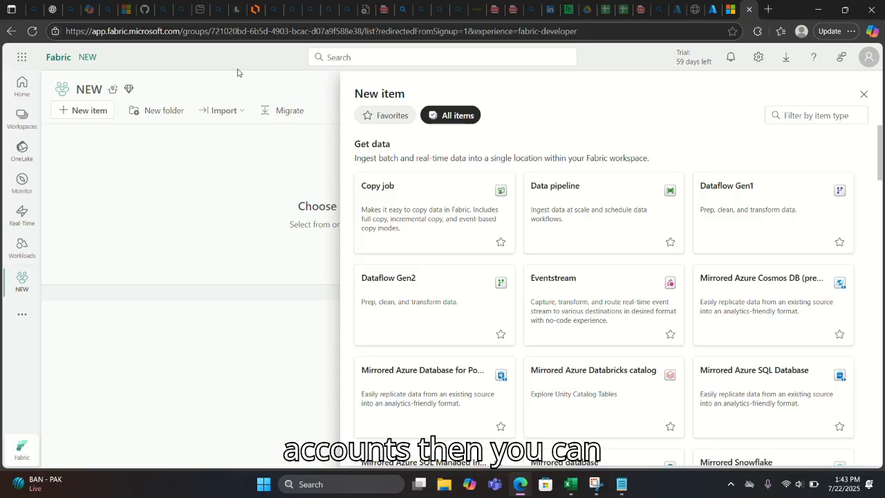
{"action": "left_click", "coordinate": [863, 94]}
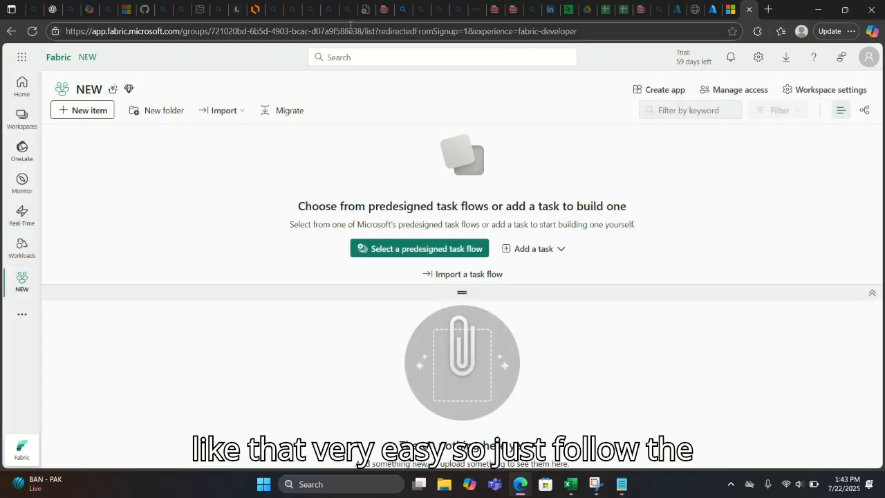